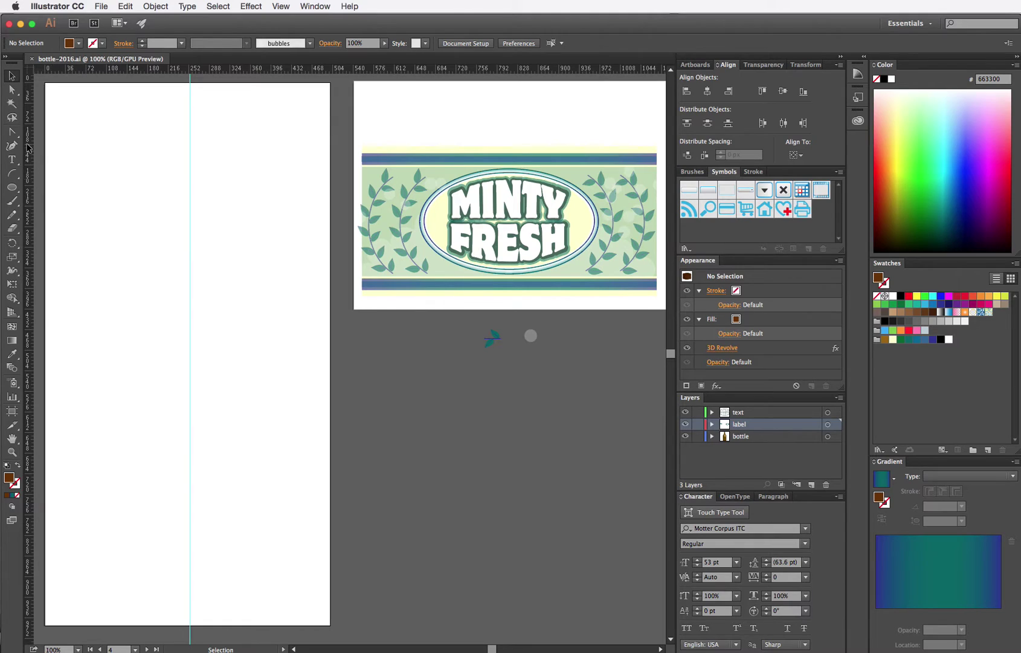
# Trace the brown left-half bottle profile (lip, shoulder, base) with the Pen tool, closing it on the guide
pyautogui.moveTo(13, 139); pyautogui.dragTo(72, 136)
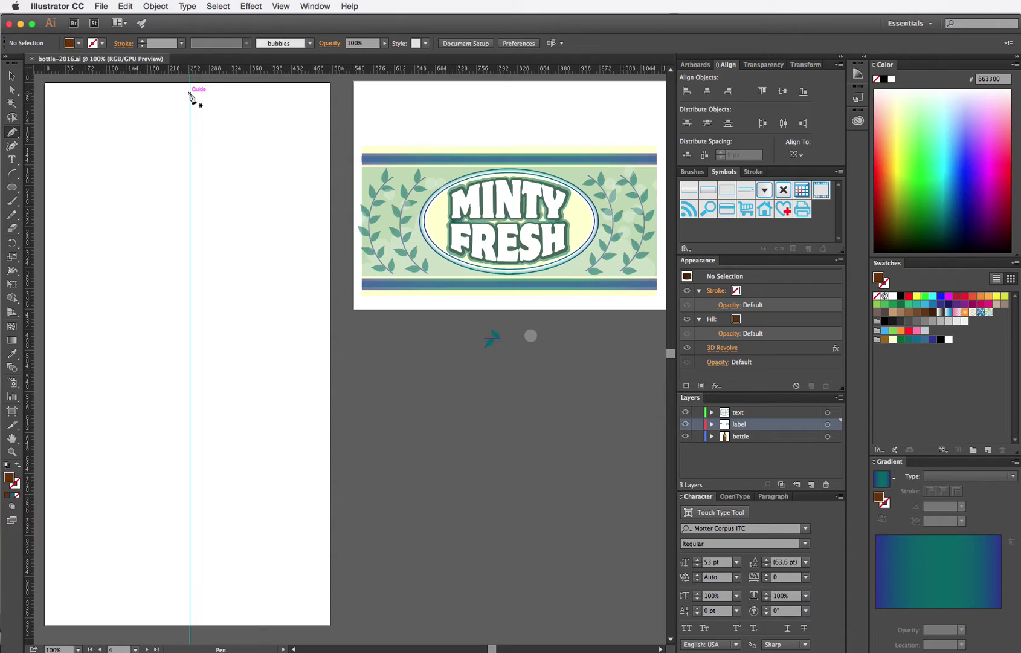
pyautogui.click(190, 93)
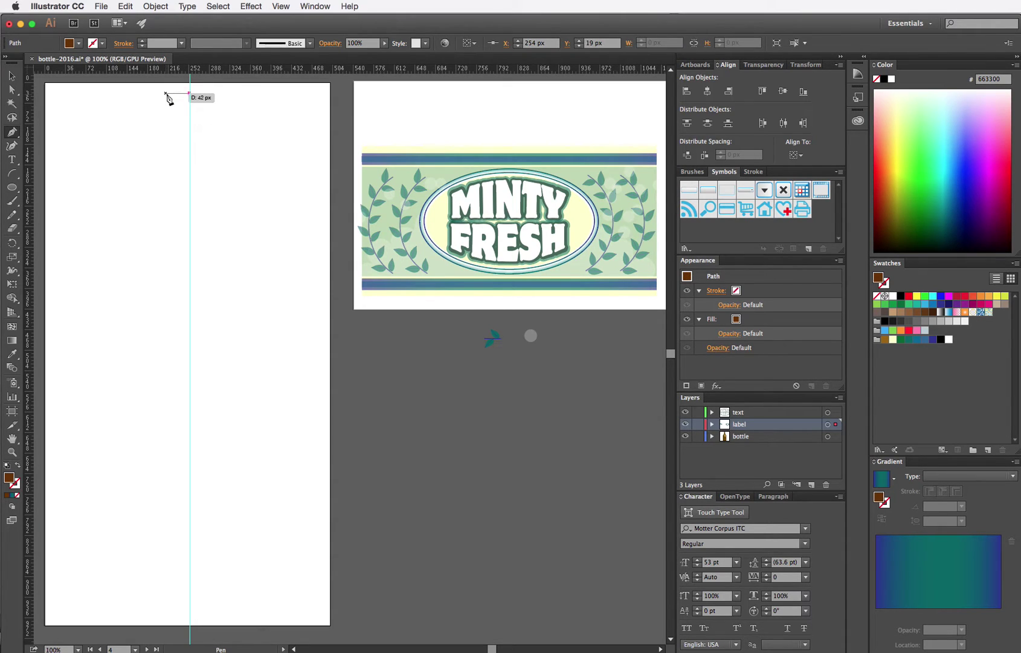
pyautogui.moveTo(165, 96); pyautogui.dragTo(163, 131)
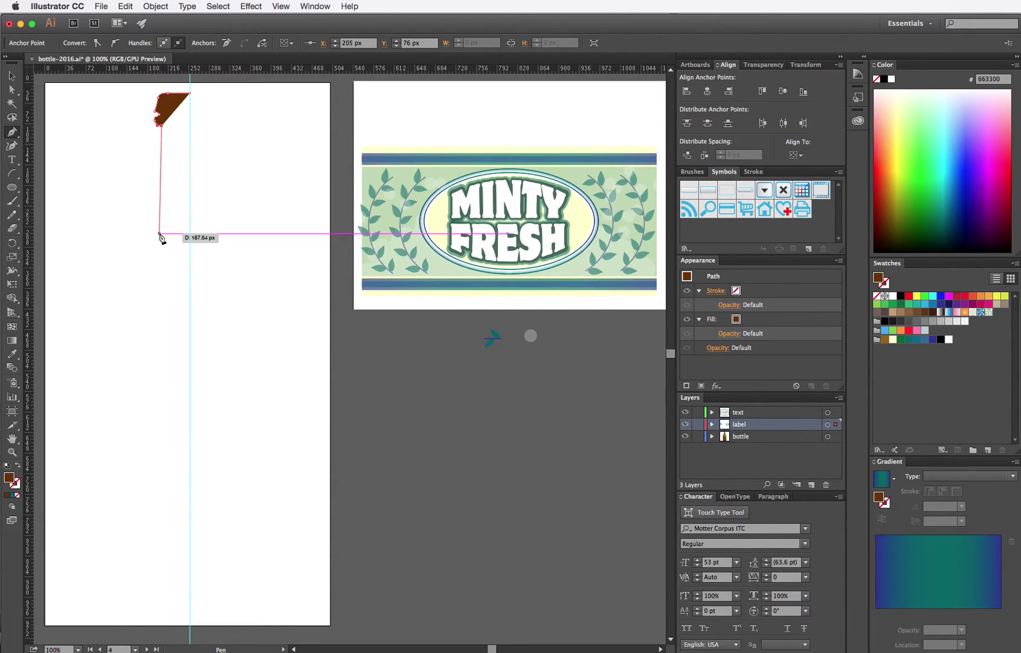
pyautogui.moveTo(159, 233); pyautogui.dragTo(119, 325)
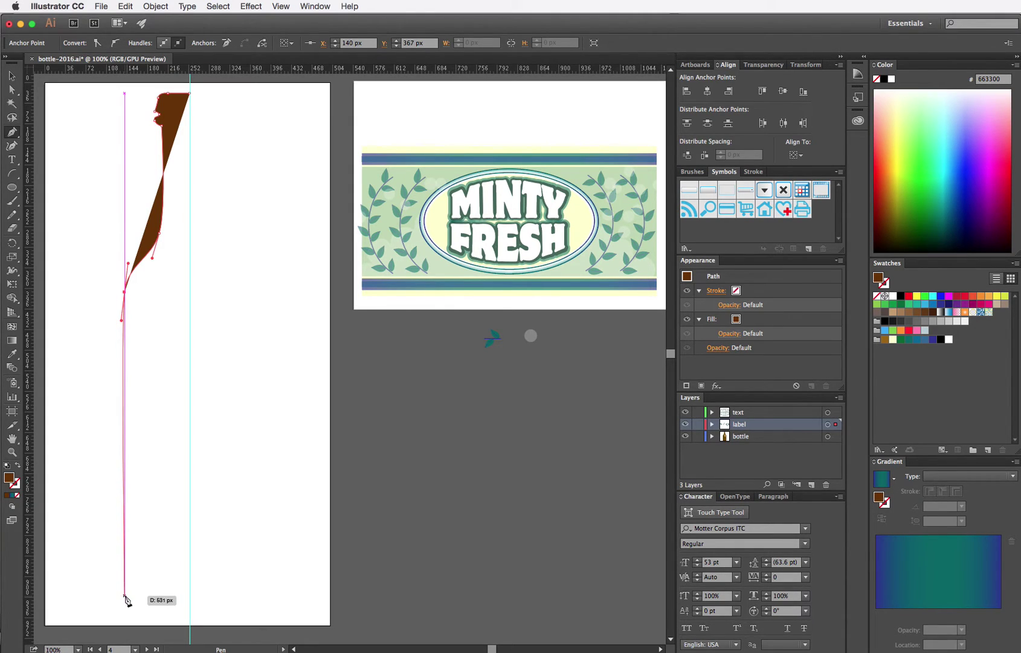
pyautogui.moveTo(125, 597); pyautogui.dragTo(139, 610)
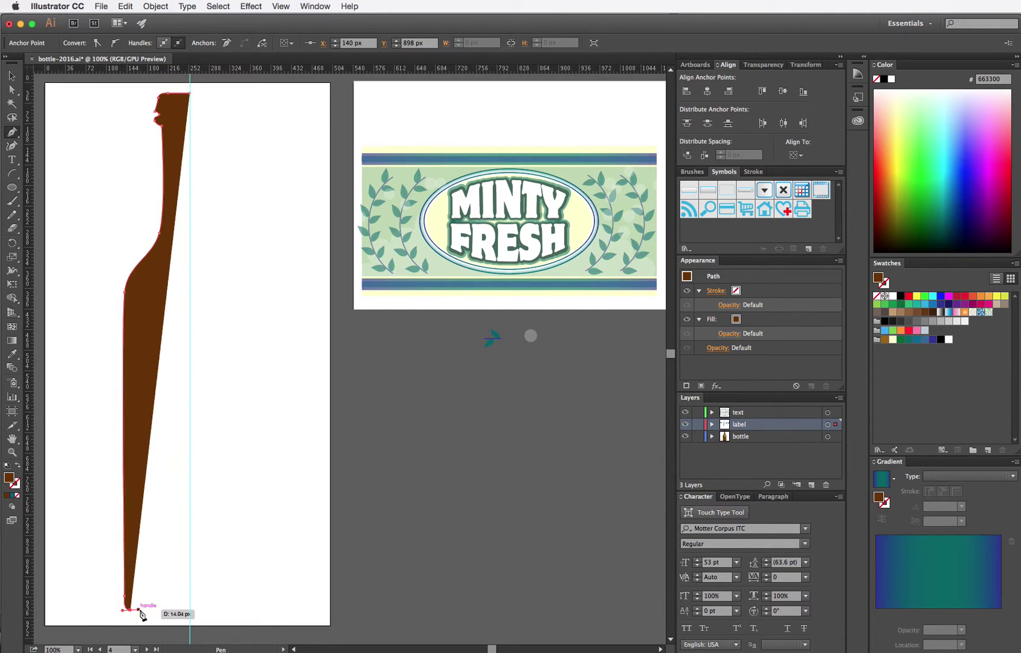
pyautogui.click(191, 609)
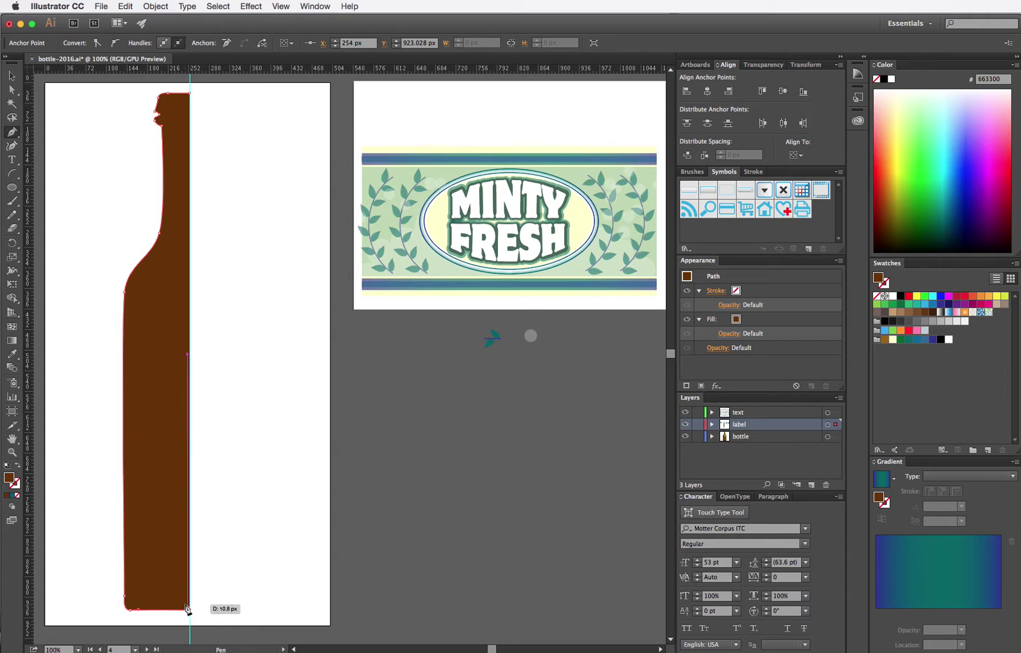
pyautogui.moveTo(188, 609); pyautogui.dragTo(182, 604)
# Drag the anchor at the top of the neck with Direct Selection to reshape the lip
pyautogui.press('a')
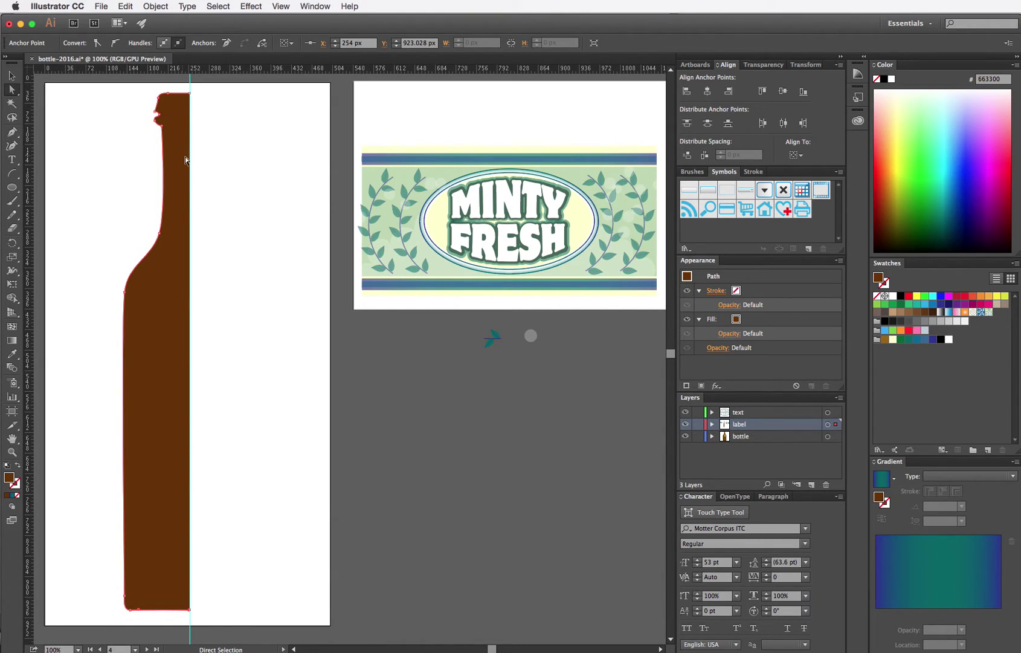
pyautogui.click(14, 90)
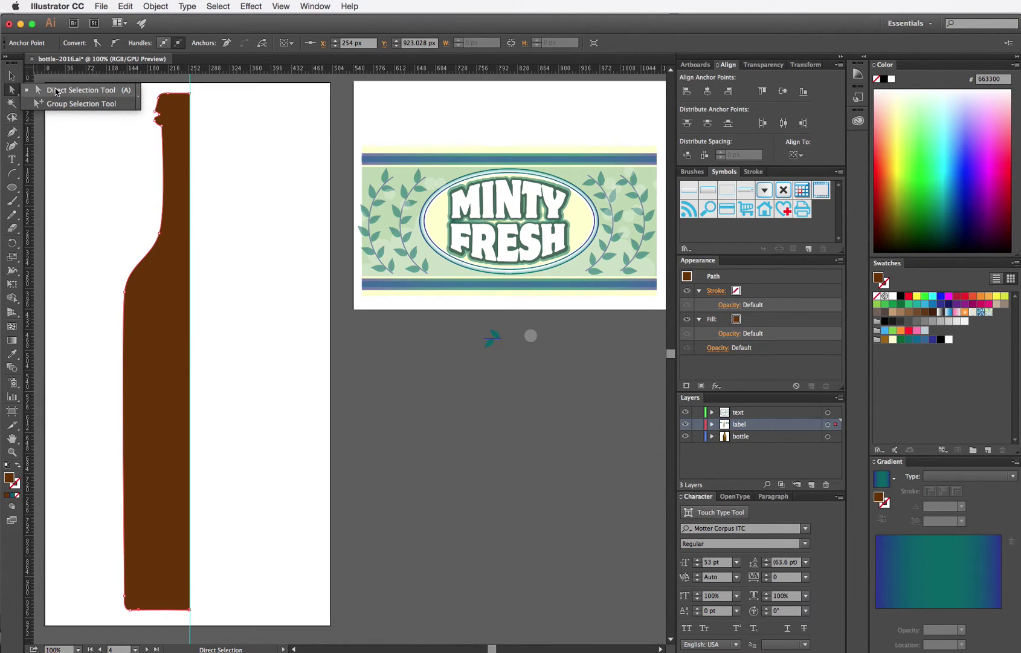
pyautogui.click(155, 123)
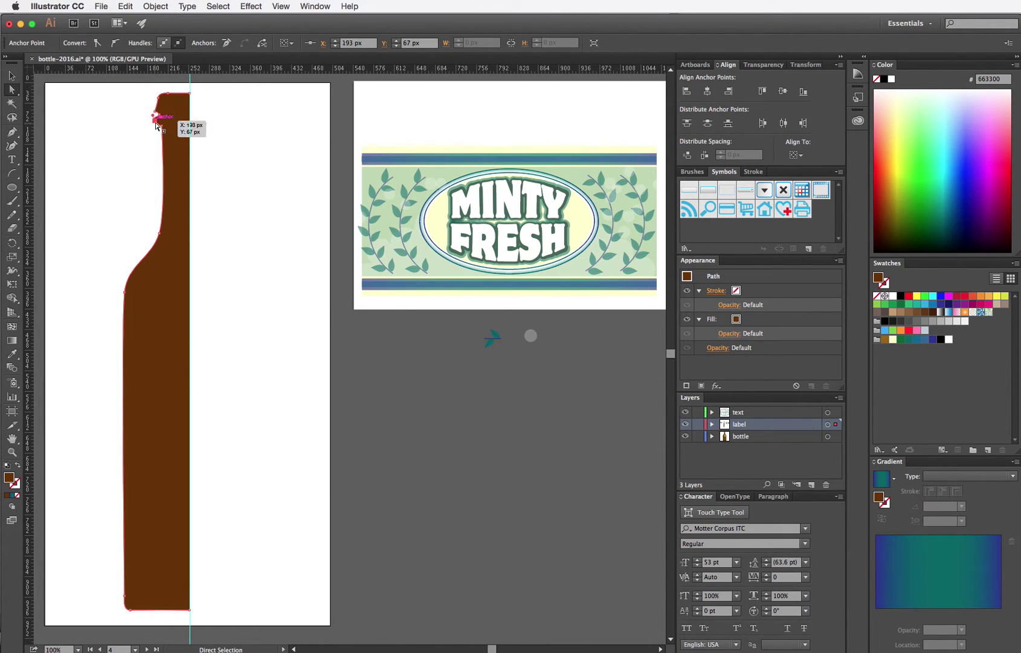
pyautogui.moveTo(156, 119); pyautogui.dragTo(158, 124)
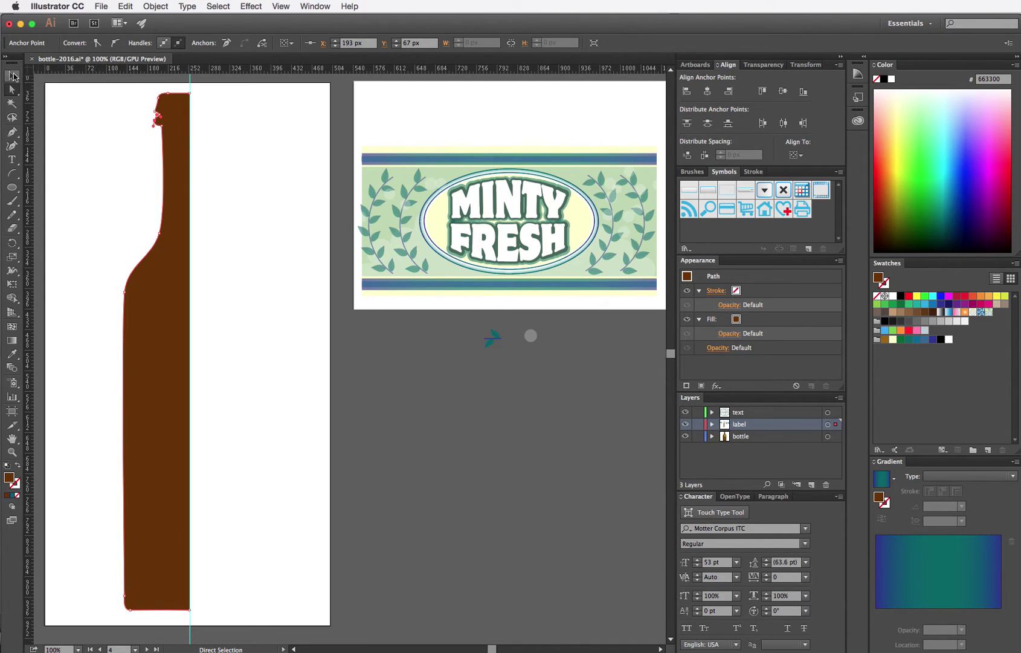
# Deselect the anchors and select the whole bottle profile with the Selection Tool
pyautogui.click(13, 76)
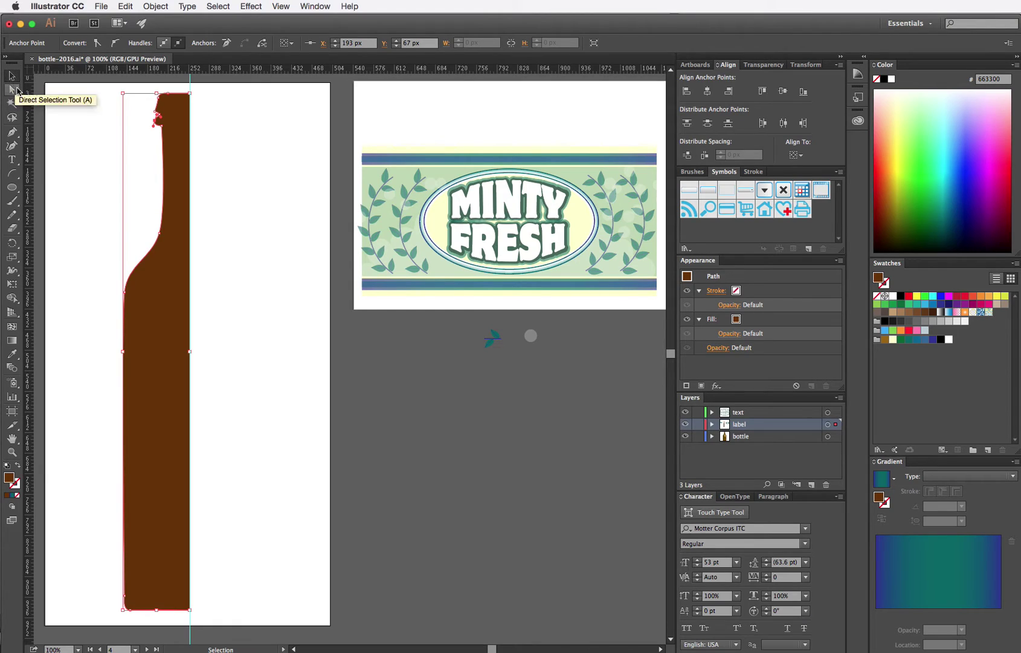
pyautogui.click(106, 137)
pyautogui.click(171, 137)
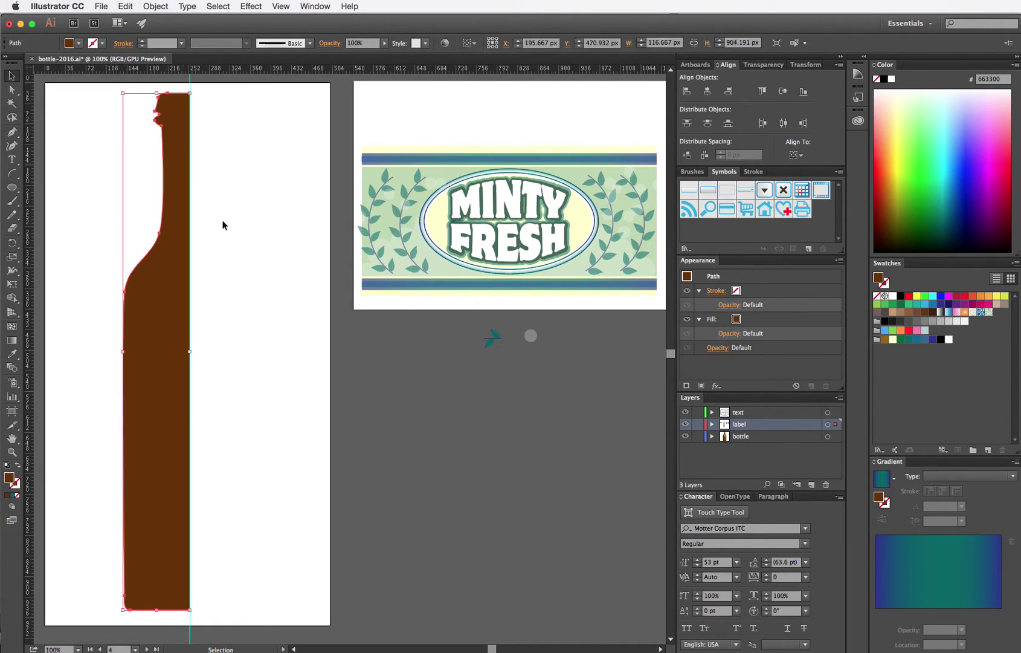
# Open Effect > 3D > Revolve for the bottle profile
pyautogui.click(254, 8)
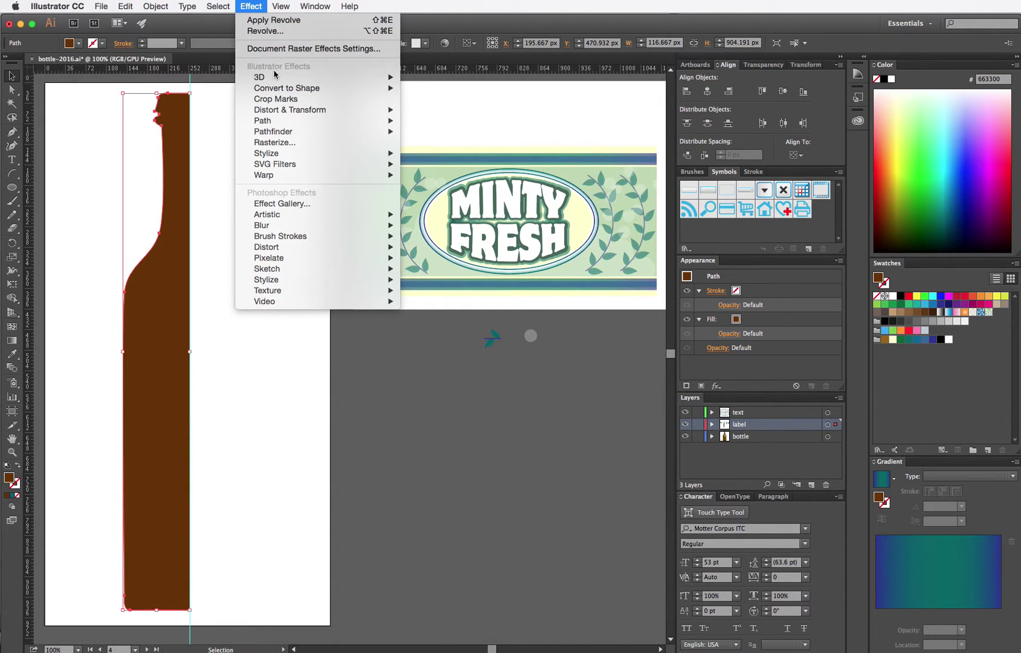
pyautogui.moveTo(278, 80)
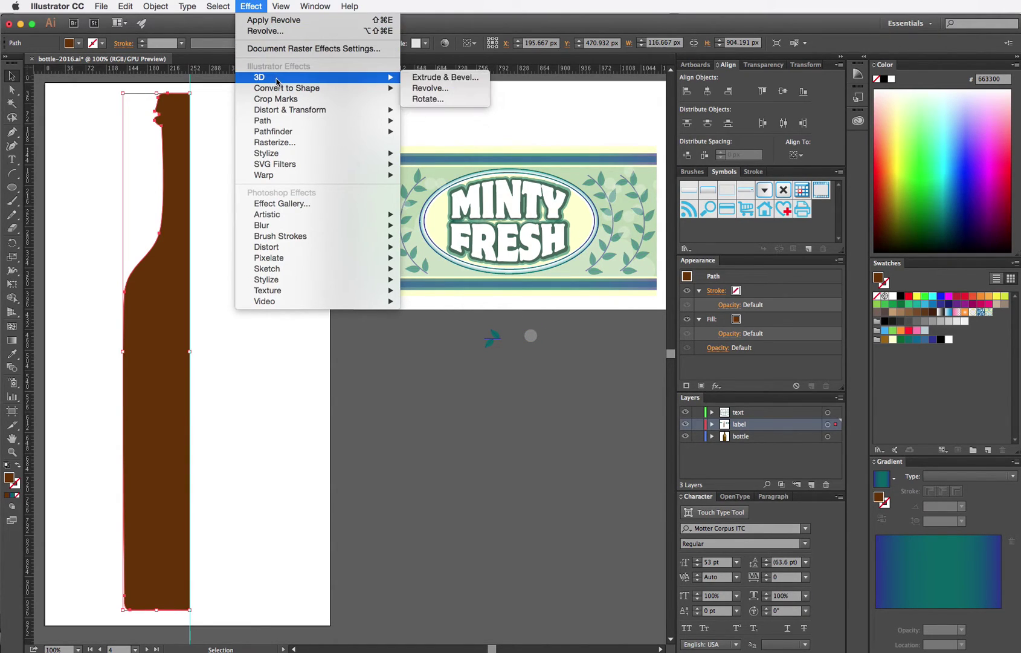
pyautogui.click(440, 94)
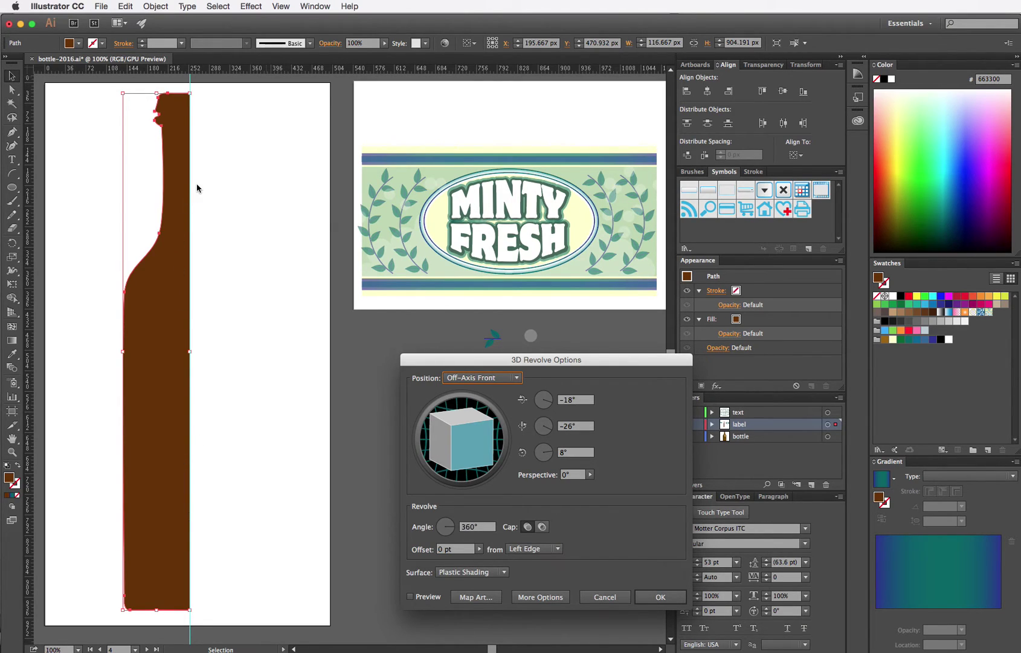
# Preview the revolve, set the offset to revolve from the Right Edge, and apply it
pyautogui.click(411, 597)
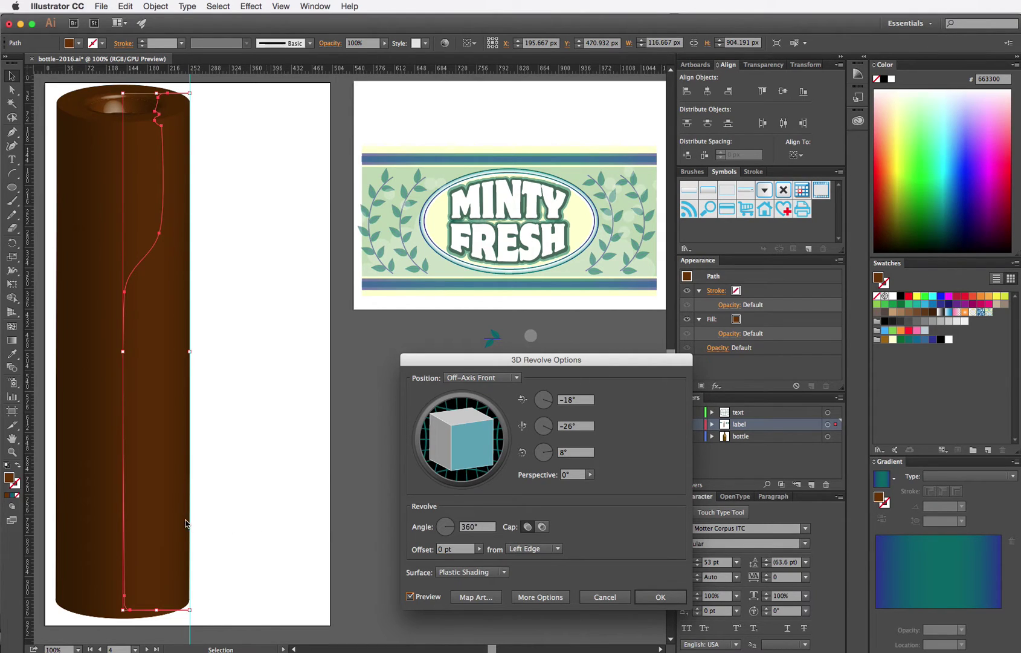
pyautogui.click(559, 549)
pyautogui.click(547, 574)
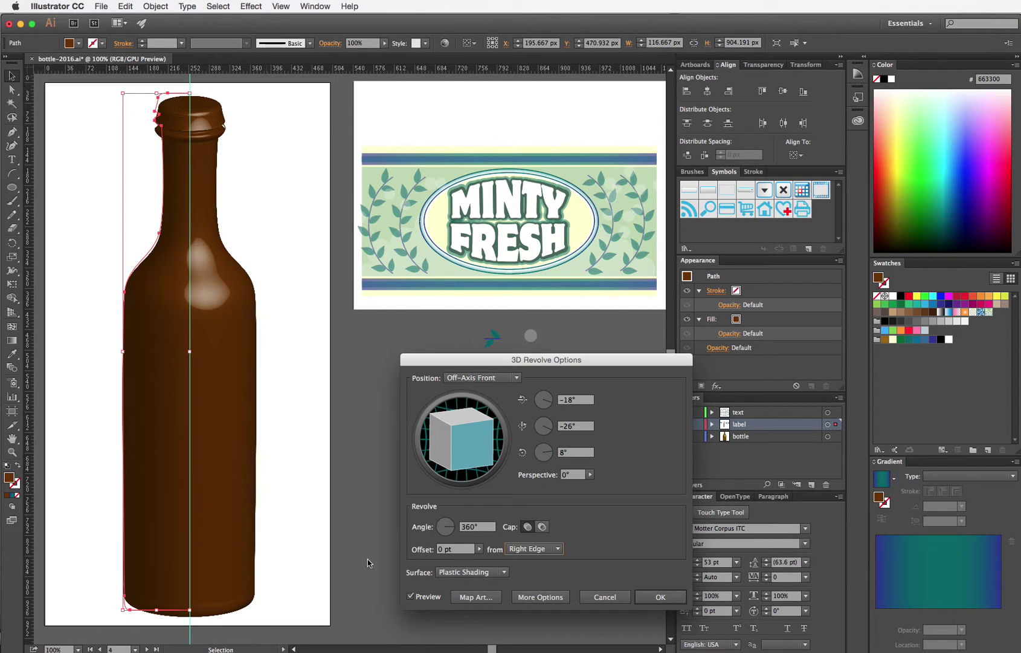
pyautogui.click(660, 598)
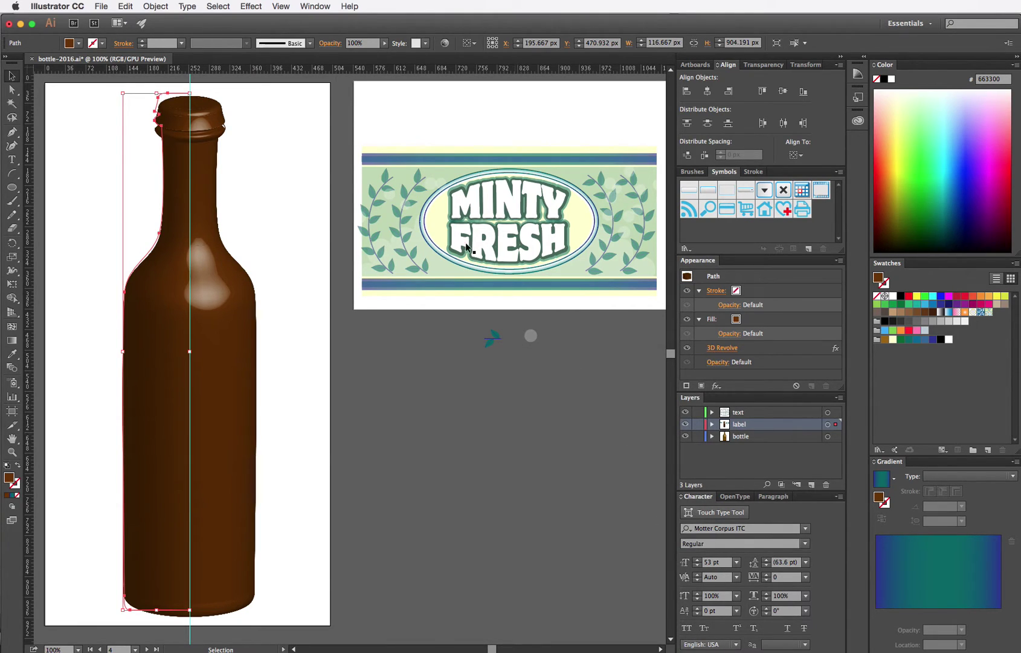
# Marquee-select the MINTY FRESH label artwork and inspect the text and label layers
pyautogui.moveTo(357, 115); pyautogui.dragTo(661, 295)
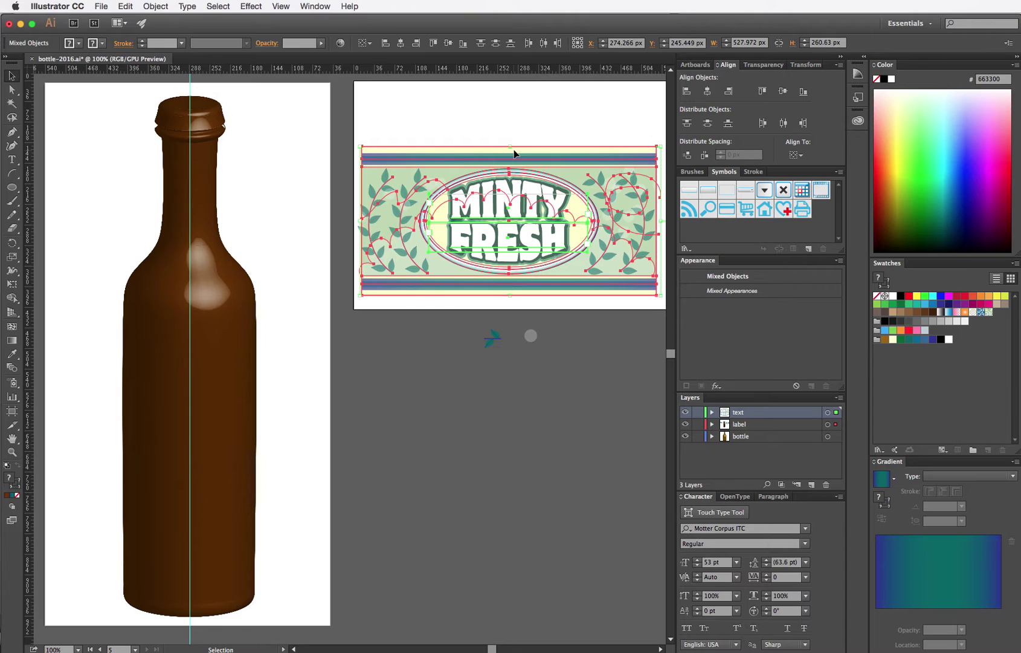
pyautogui.click(713, 412)
pyautogui.click(714, 413)
pyautogui.click(713, 424)
pyautogui.click(715, 425)
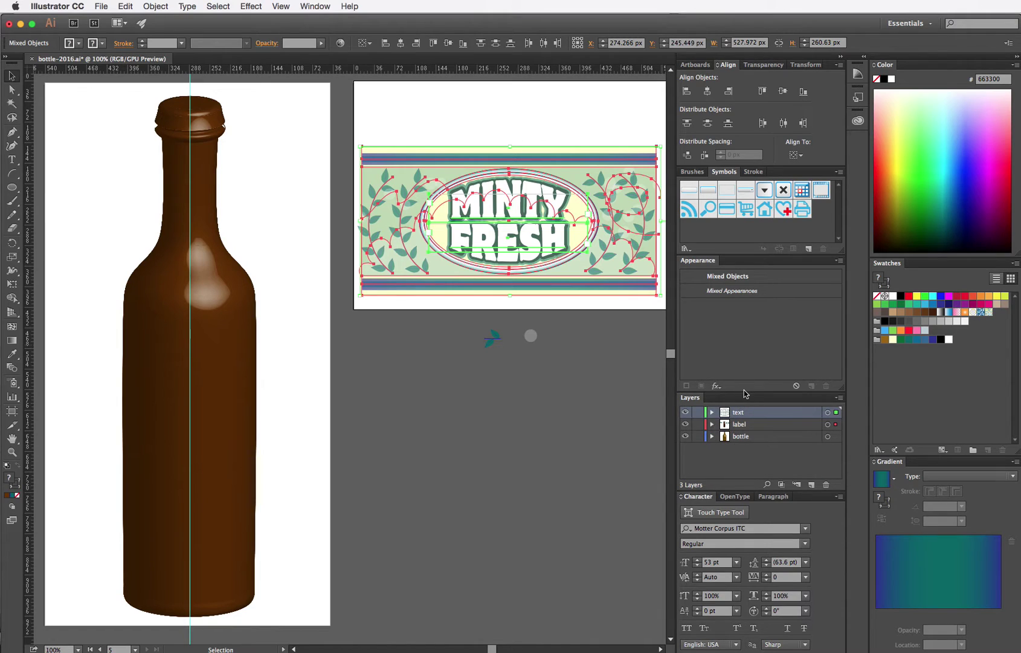
# Enlarge the Layers panel and inspect the bottle and label layers' contents
pyautogui.moveTo(745, 392); pyautogui.dragTo(748, 308)
pyautogui.click(712, 352)
pyautogui.click(713, 353)
pyautogui.click(713, 338)
pyautogui.moveTo(836, 379)
pyautogui.mouseDown()
pyautogui.moveTo(840, 458)
pyautogui.moveTo(837, 379)
pyautogui.mouseUp()
pyautogui.click(712, 339)
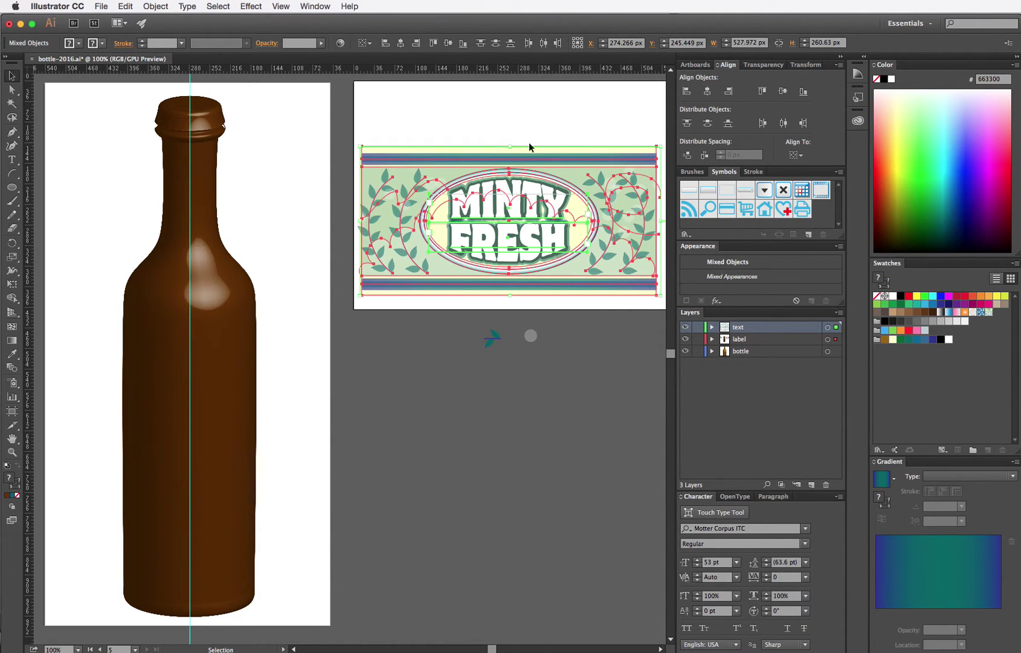
# Drag the label artwork into the Symbols panel, naming it 'label' with Graphic export type
pyautogui.moveTo(579, 154); pyautogui.dragTo(820, 212)
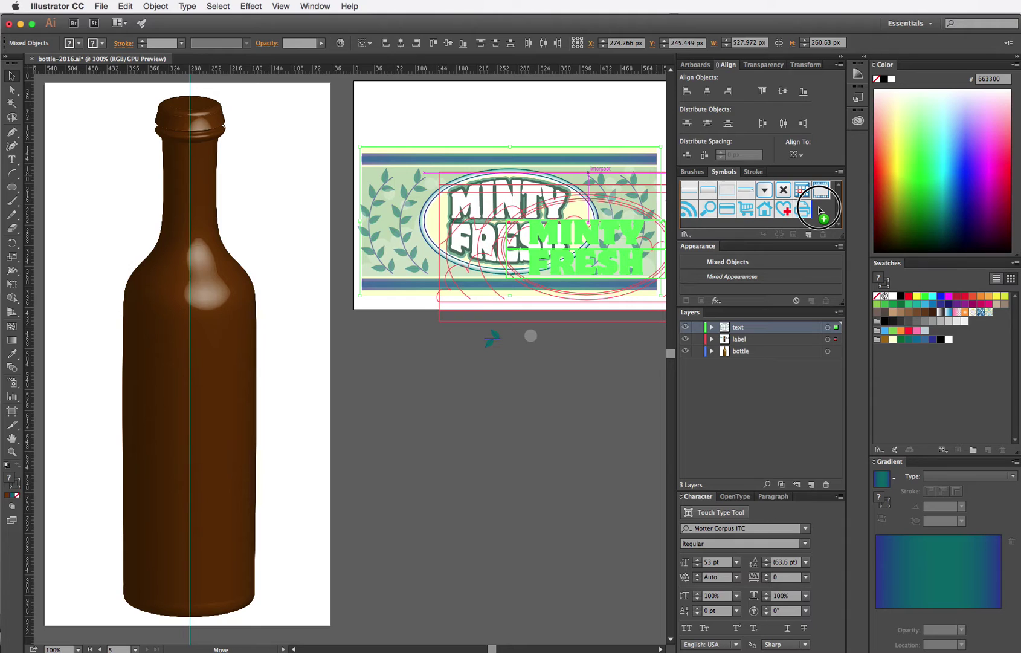
pyautogui.moveTo(820, 211); pyautogui.dragTo(820, 212)
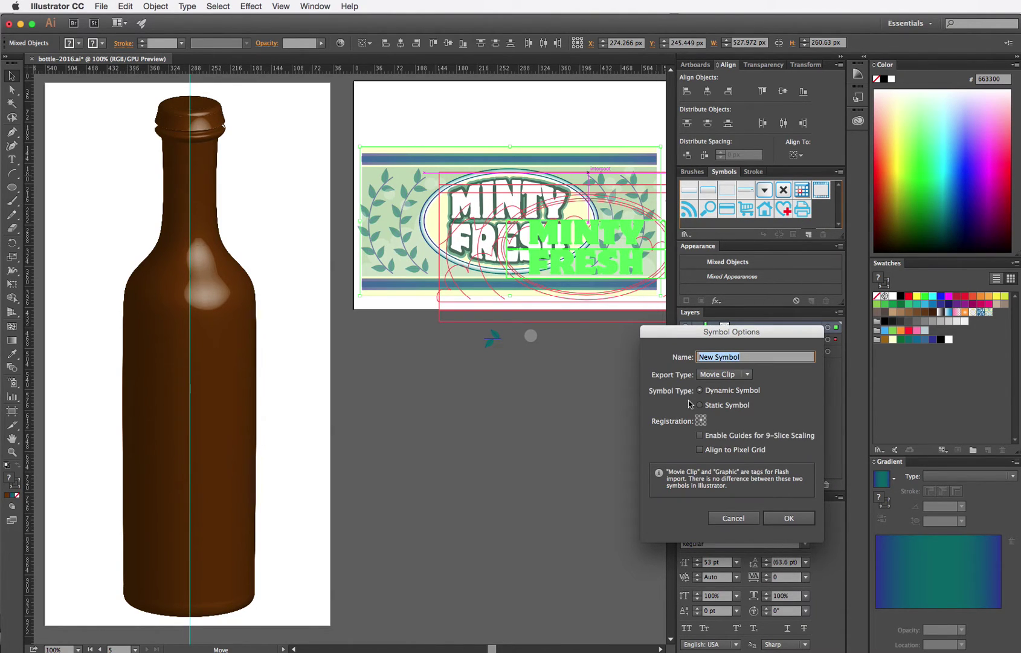
pyautogui.write('label')
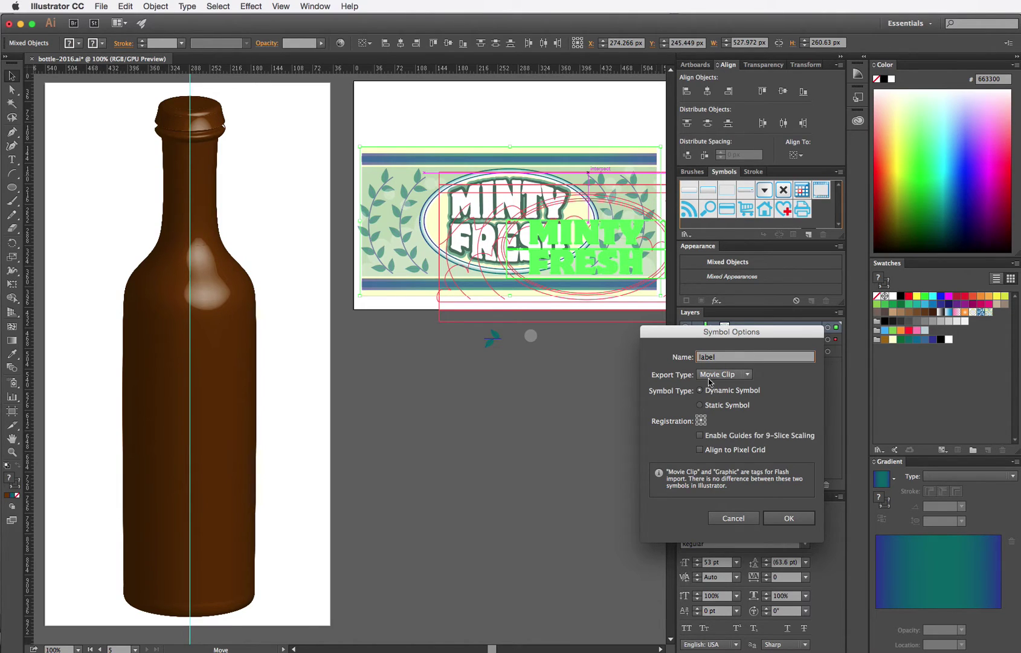
pyautogui.click(745, 375)
pyautogui.click(741, 402)
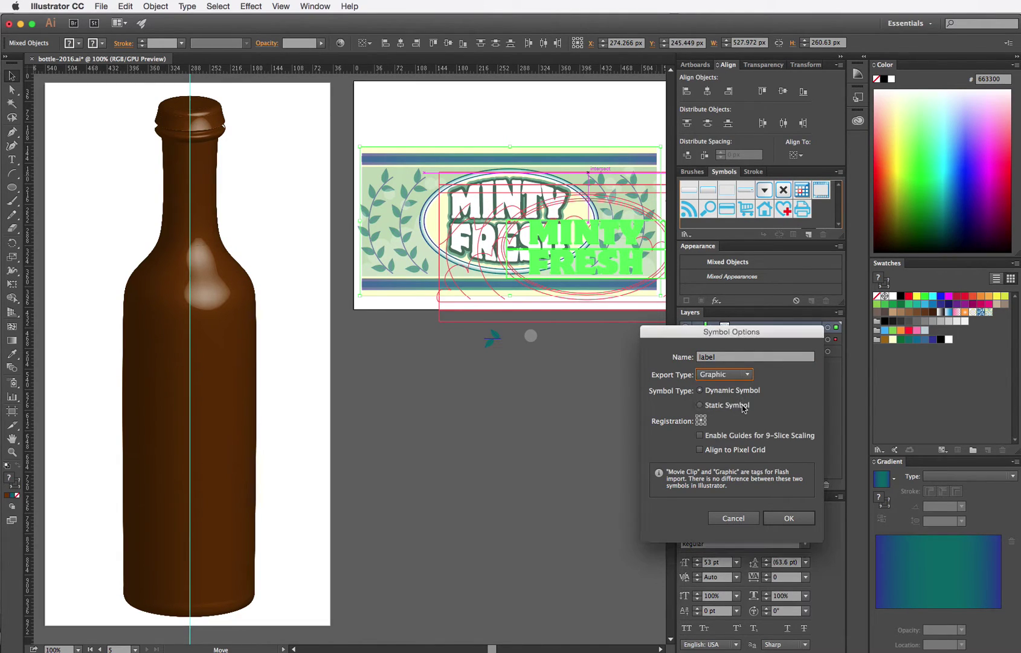
# Confirm the 'label' symbol, select the bottle, and enlarge the Appearance panel
pyautogui.click(789, 519)
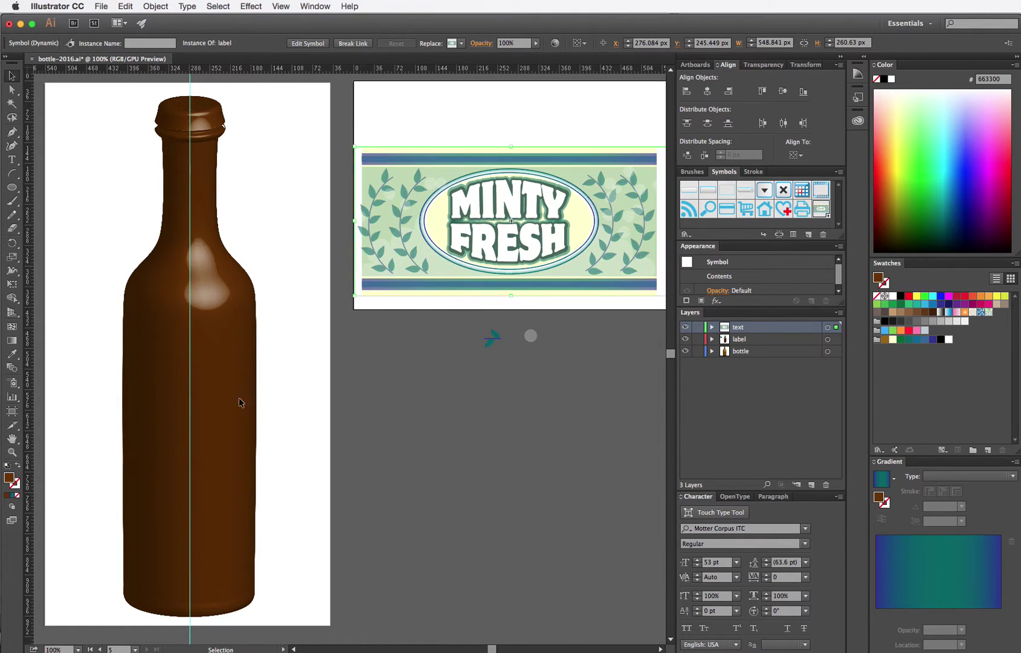
pyautogui.click(152, 417)
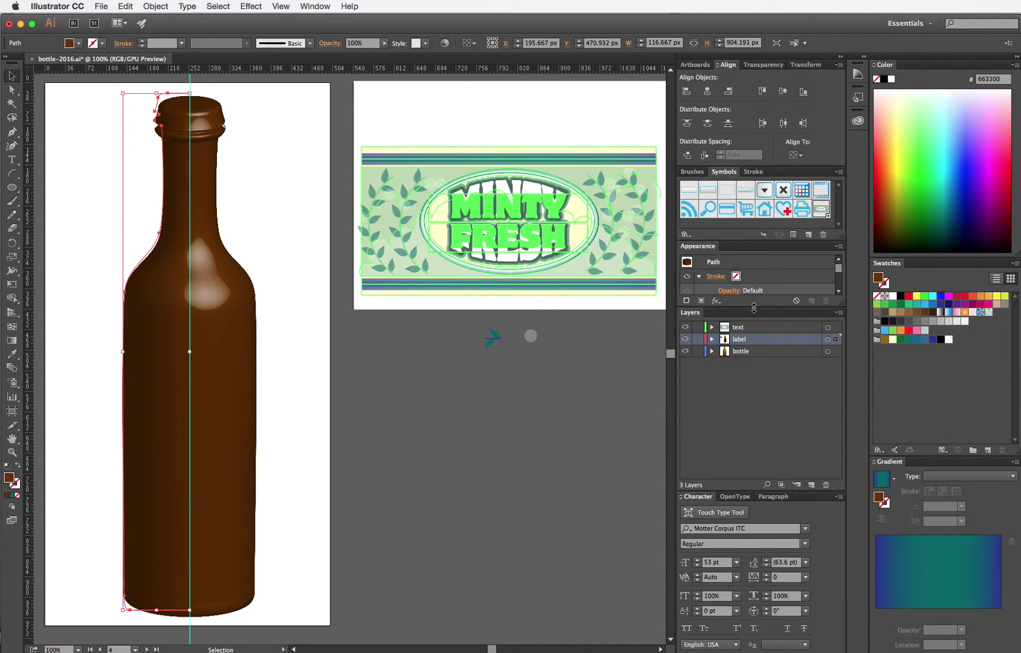
pyautogui.moveTo(754, 308); pyautogui.dragTo(754, 393)
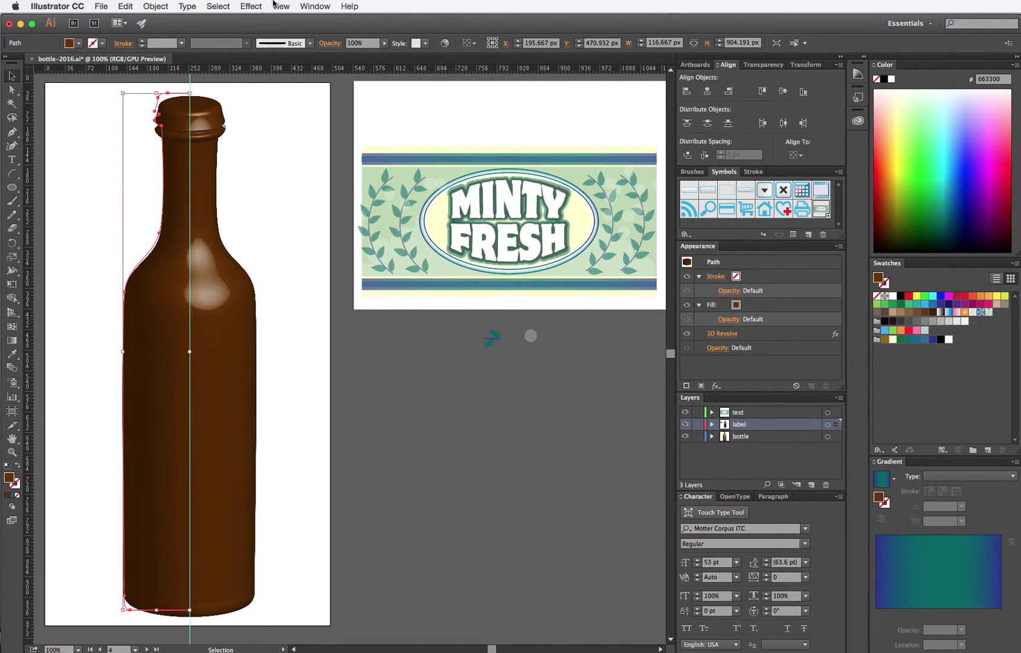
# Cancel the warning about adding a second 3D Revolve, then show Window > Appearance
pyautogui.click(251, 6)
pyautogui.moveTo(257, 79)
pyautogui.click(431, 88)
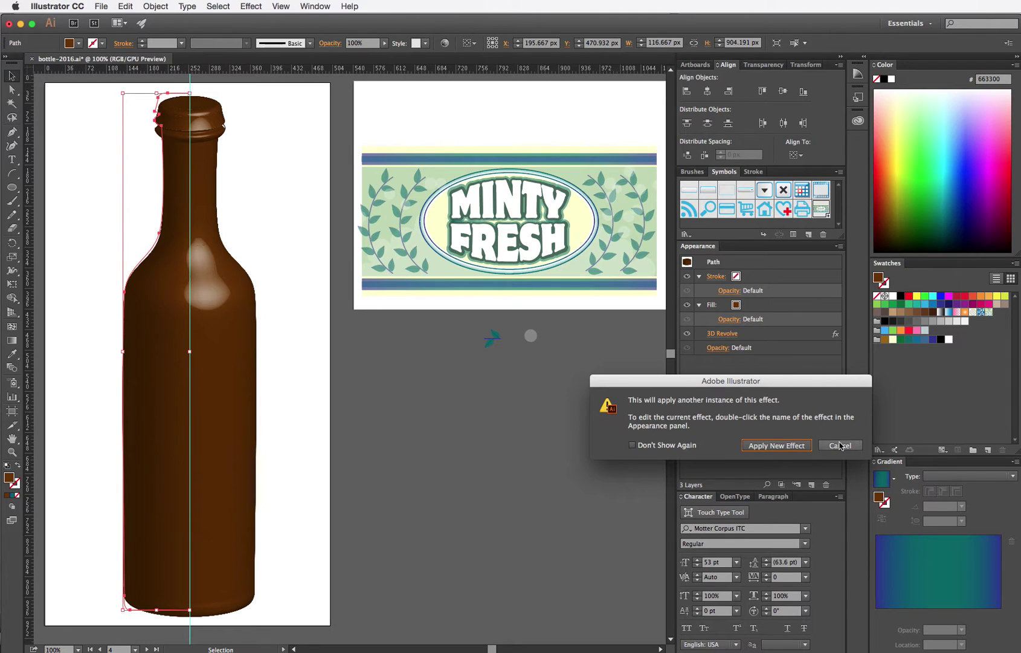
pyautogui.click(841, 445)
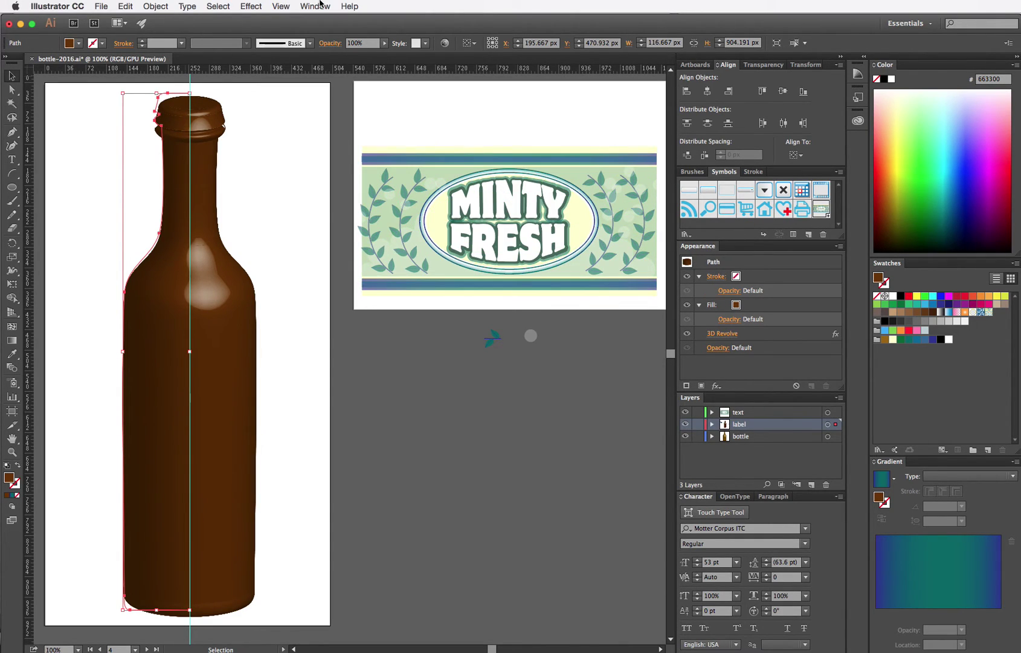
pyautogui.click(320, 5)
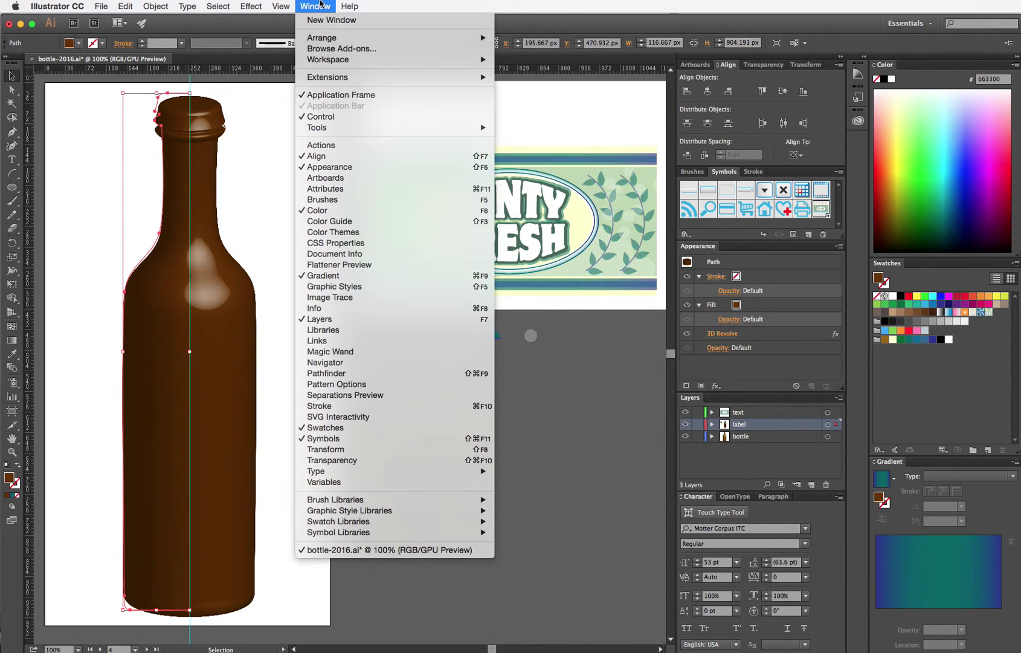
pyautogui.click(325, 167)
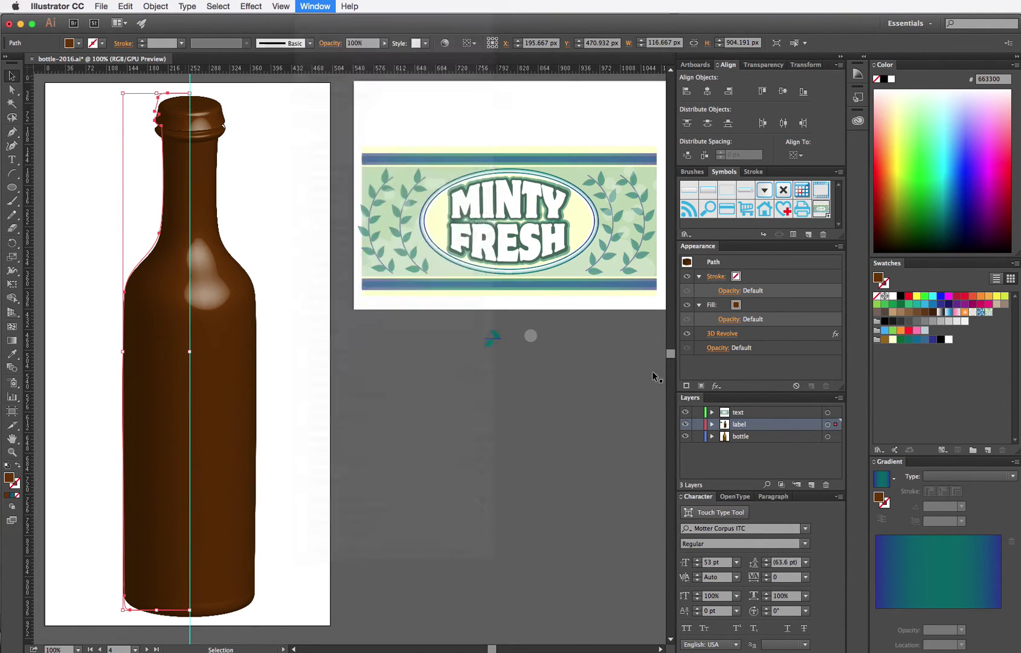
# Reopen the bottle's 3D Revolve from Appearance, turn on Preview, and open Map Art
pyautogui.click(724, 336)
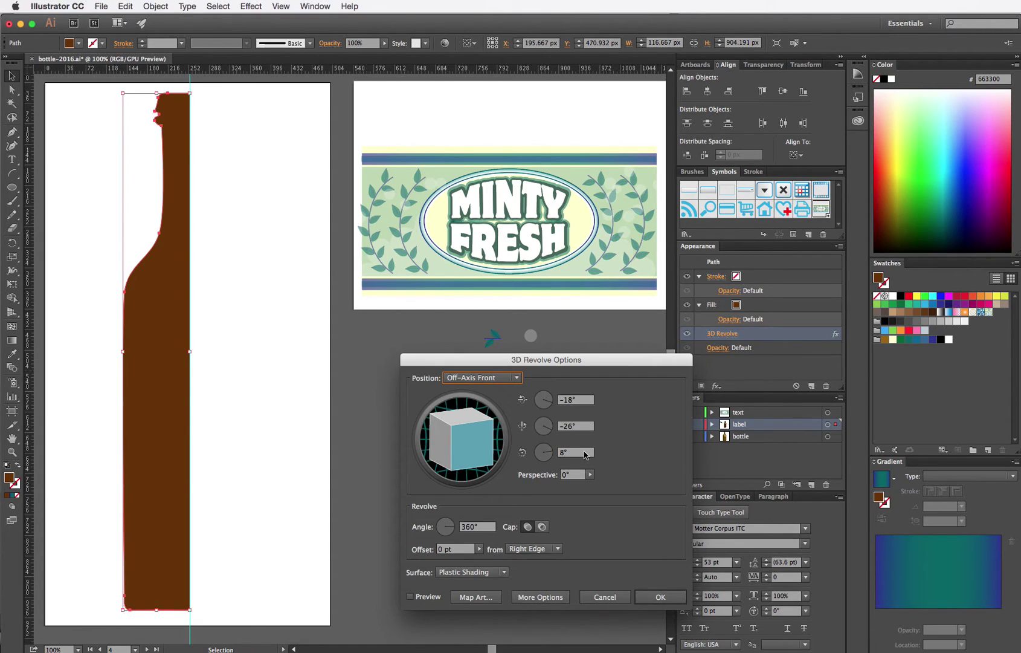
pyautogui.click(410, 597)
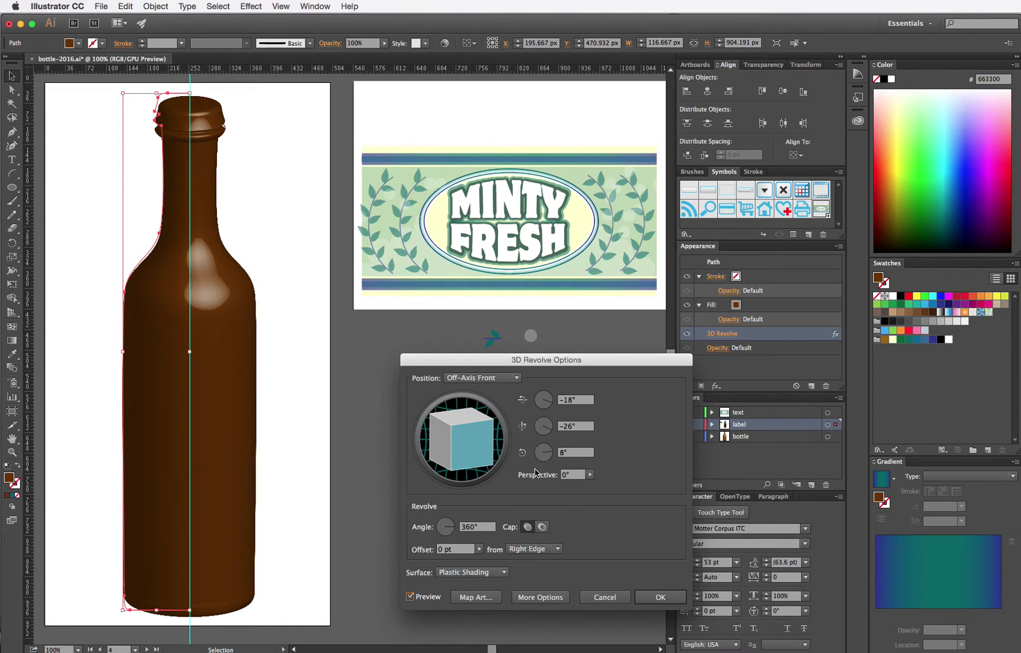
pyautogui.click(476, 597)
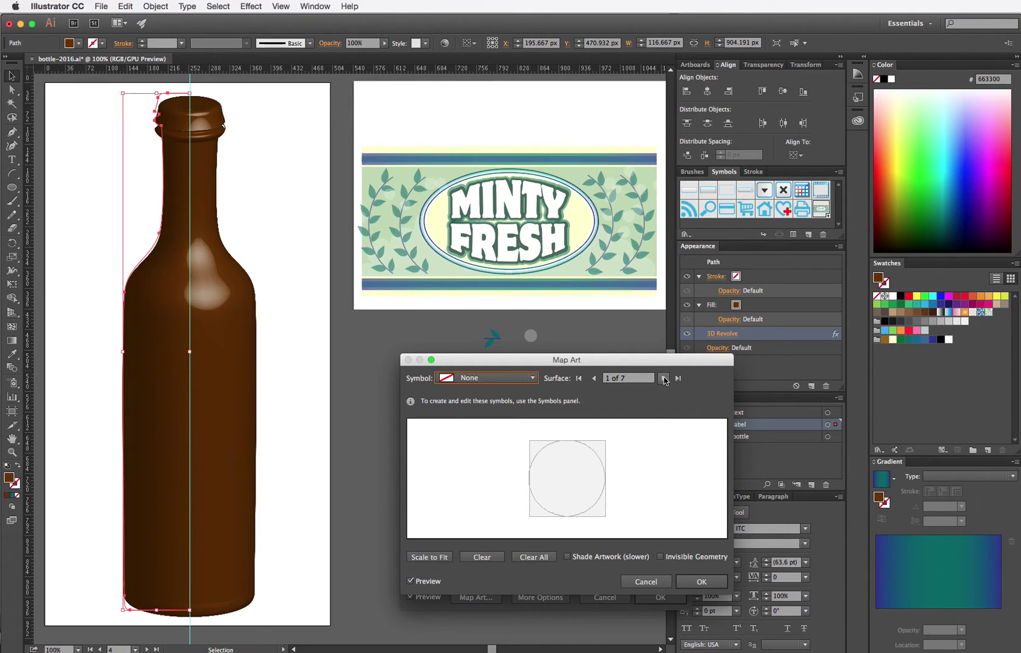
# Step the Map Art surface counter to 5 of 7, the bottle's main body
pyautogui.click(665, 379)
pyautogui.click(665, 378)
pyautogui.click(665, 378)
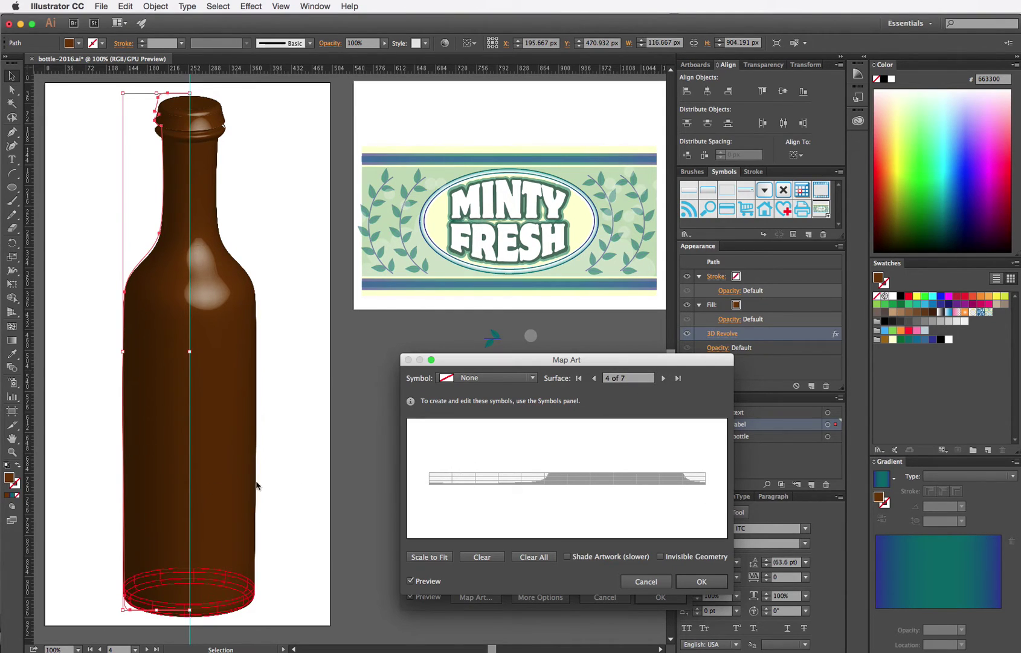
pyautogui.click(664, 378)
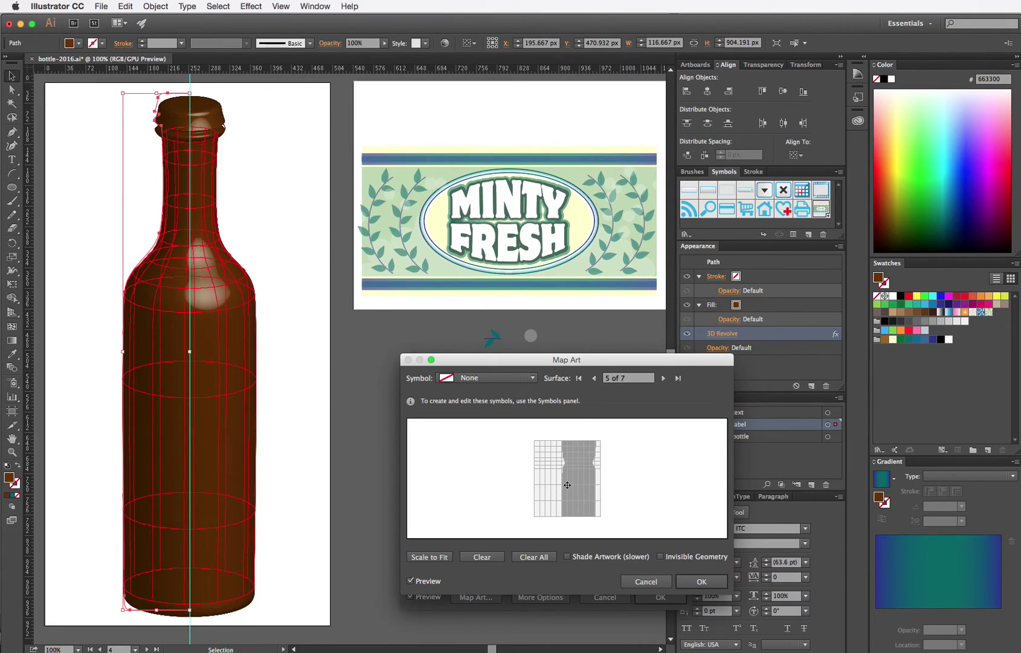
# Map the label symbol onto the bottle body, positioning and narrowing it so MINTY FRESH faces front
pyautogui.click(534, 379)
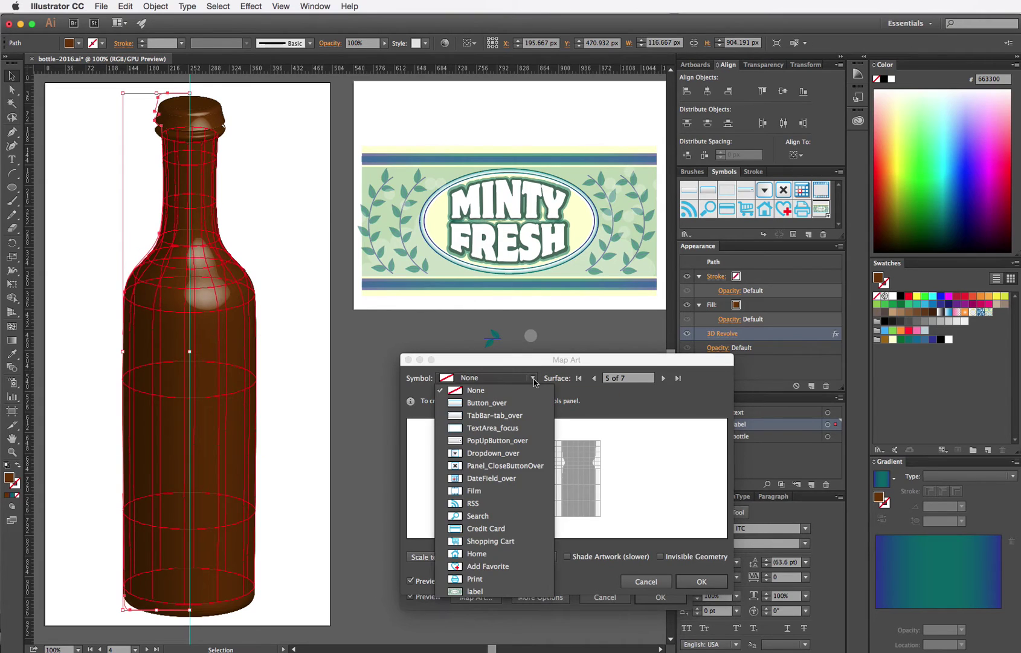
pyautogui.click(500, 591)
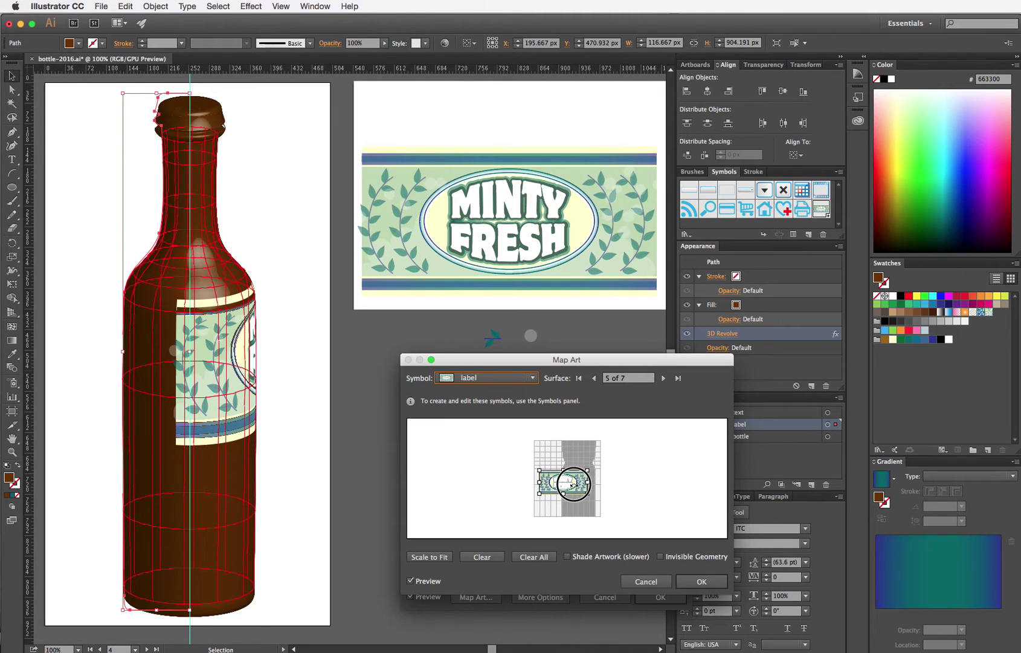
pyautogui.moveTo(572, 485); pyautogui.dragTo(559, 493)
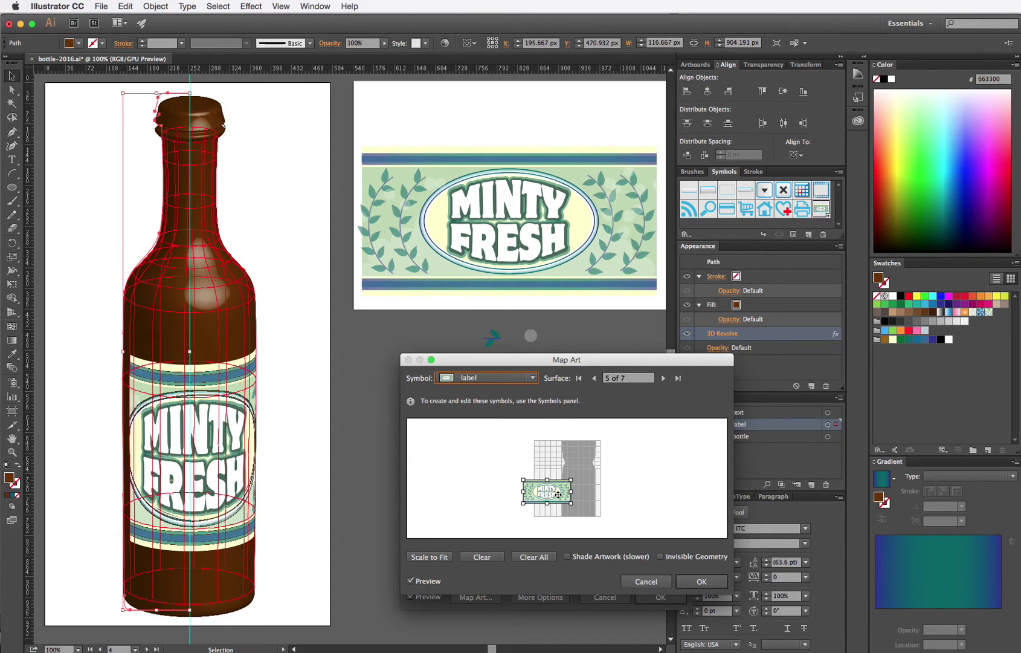
pyautogui.moveTo(557, 495); pyautogui.dragTo(558, 493)
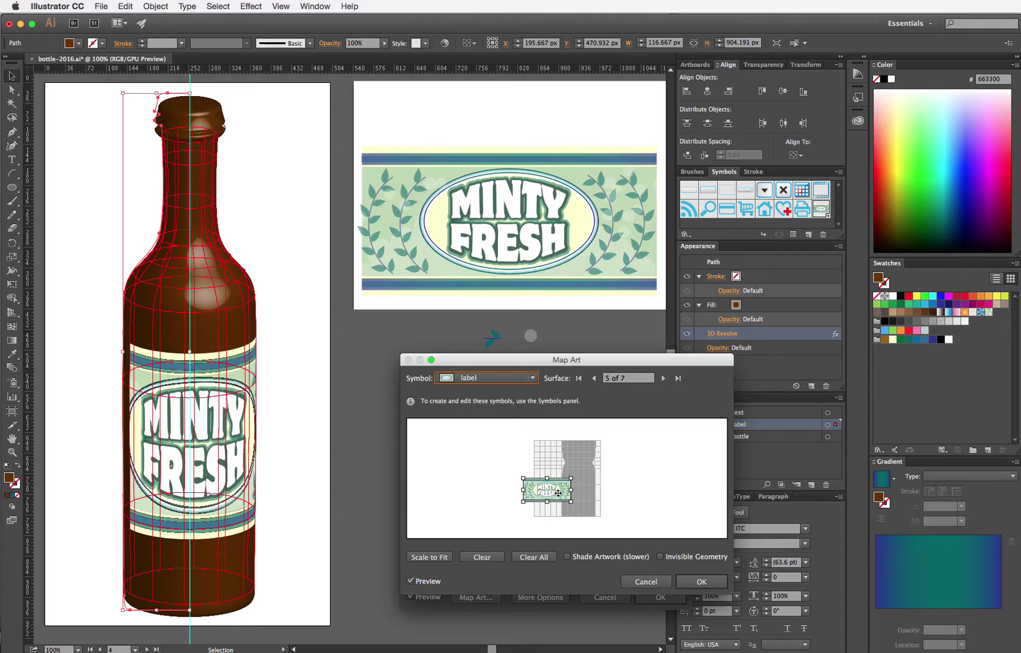
pyautogui.moveTo(558, 493); pyautogui.dragTo(558, 493)
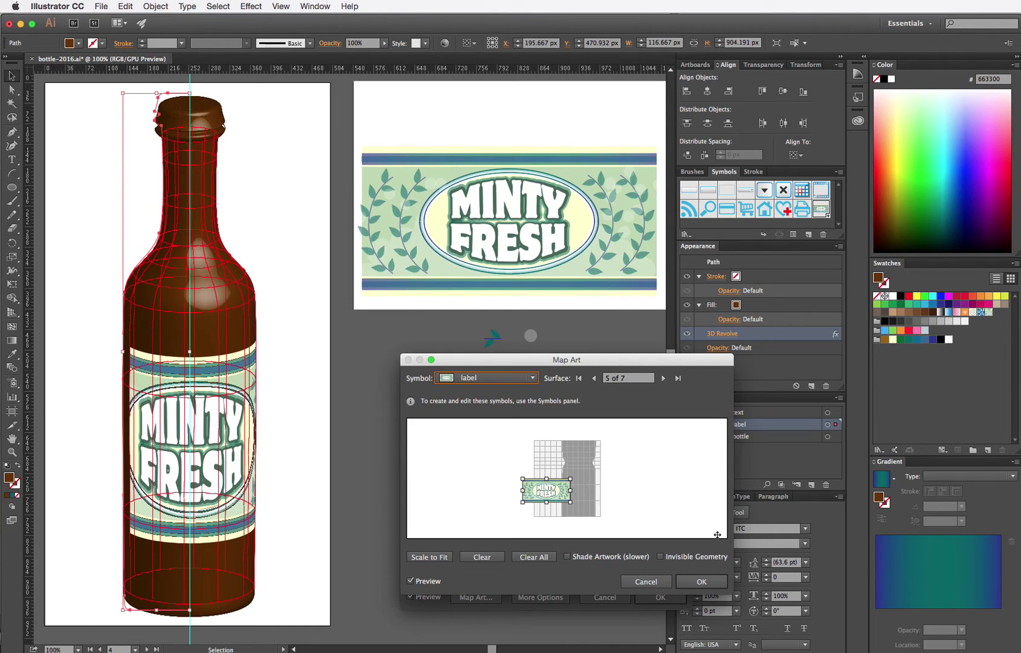
pyautogui.moveTo(523, 491); pyautogui.dragTo(562, 494)
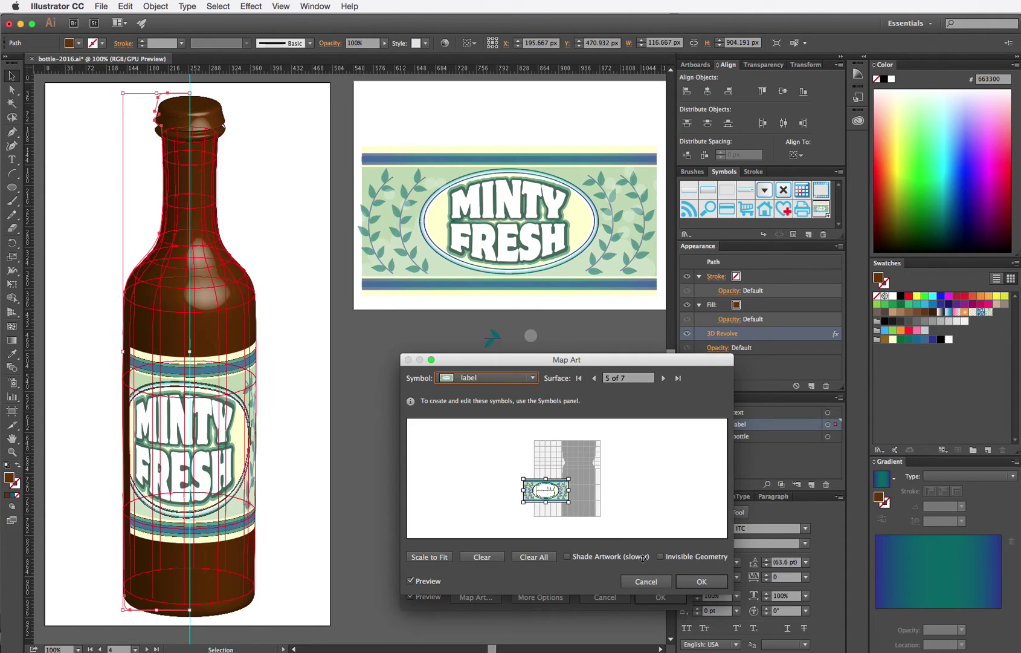
# Turn on Shade Artwork (slower) for the label and accept the Map Art settings
pyautogui.click(568, 557)
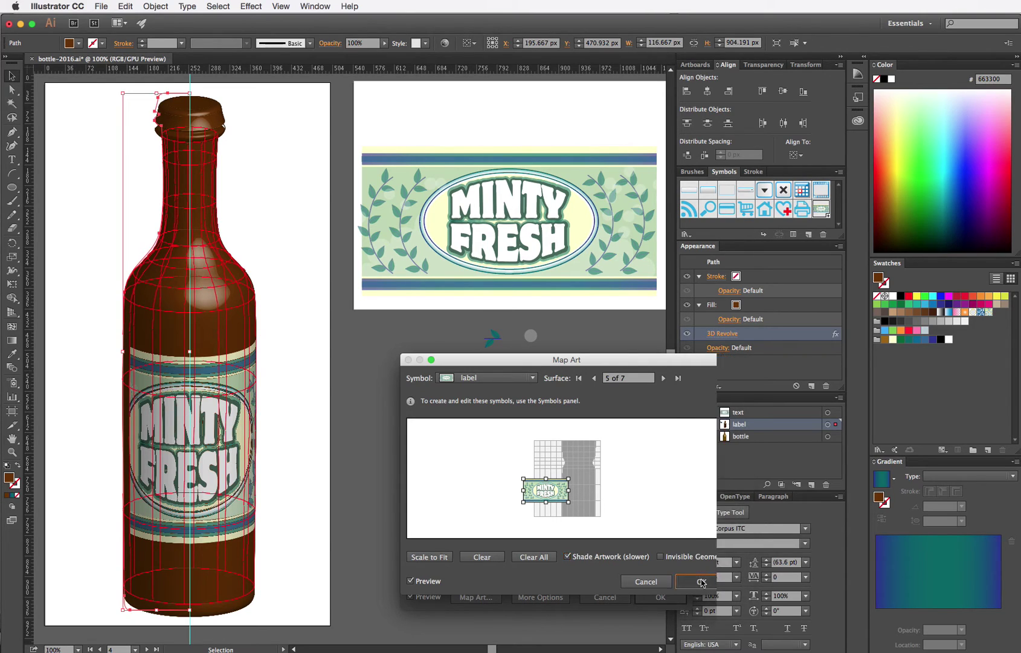
pyautogui.click(702, 583)
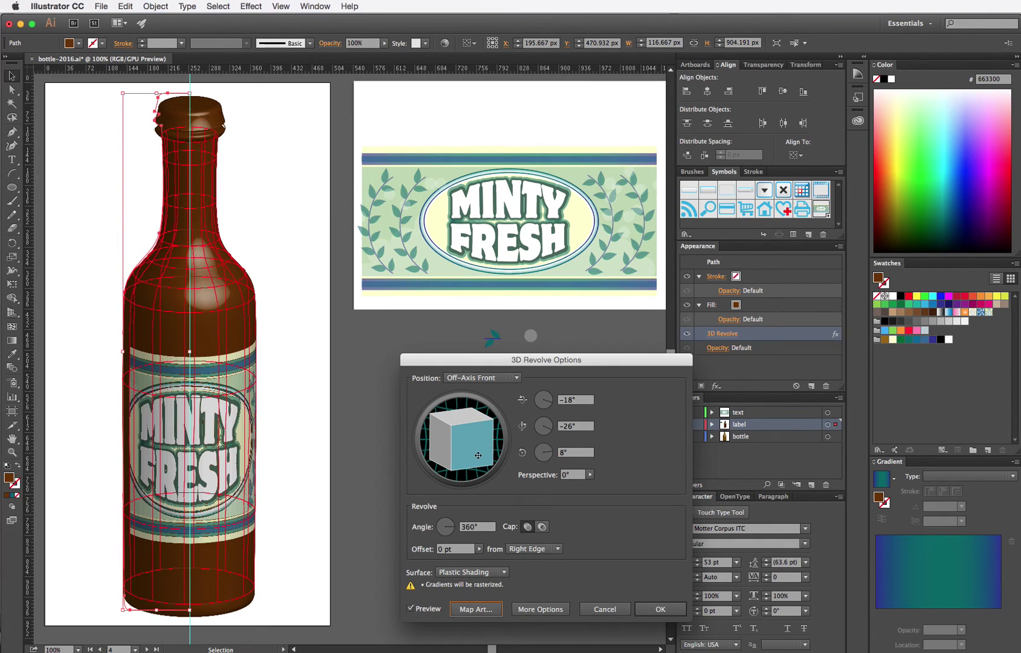
# Drag the track cube until the rotation reads -12°, -4°, 0°
pyautogui.moveTo(478, 455); pyautogui.dragTo(445, 464)
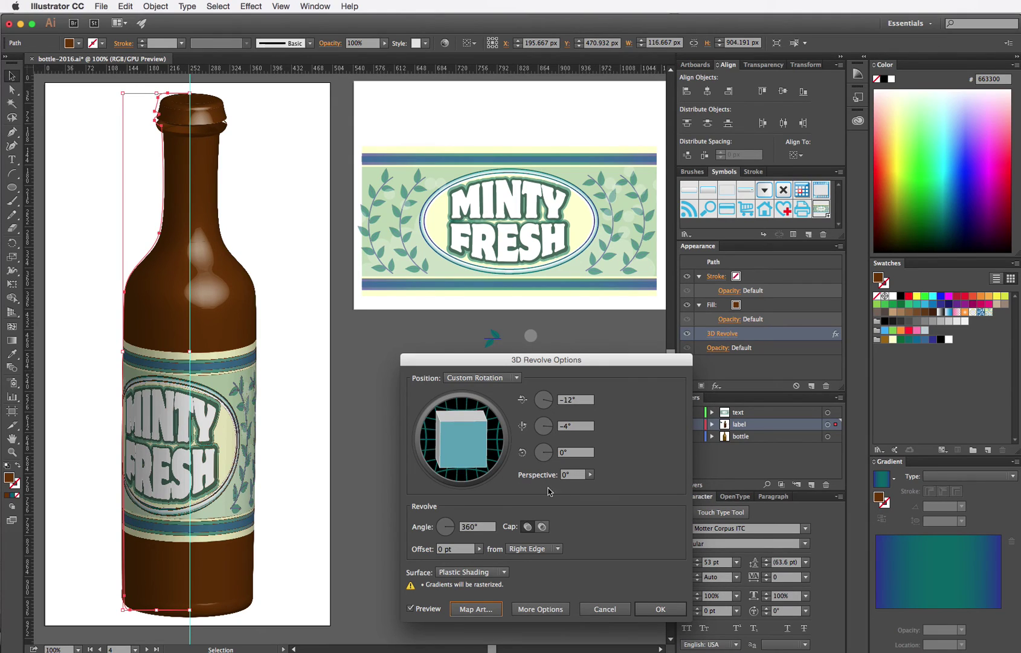
# In Map Art, nudge the label slightly right to recentre it, and accept the change
pyautogui.click(486, 609)
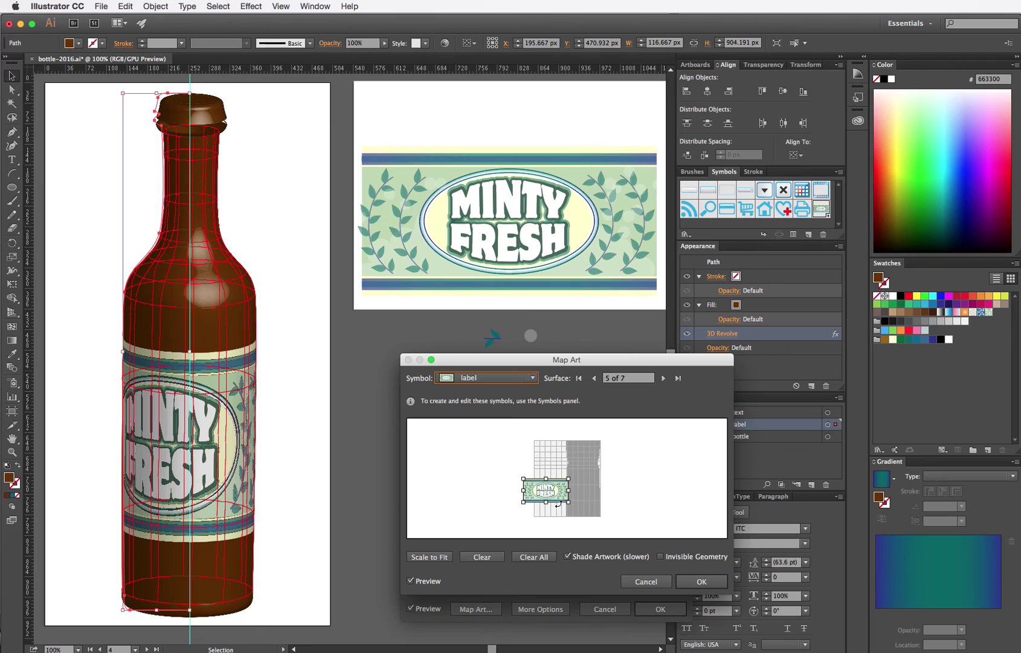
pyautogui.moveTo(551, 493); pyautogui.dragTo(556, 493)
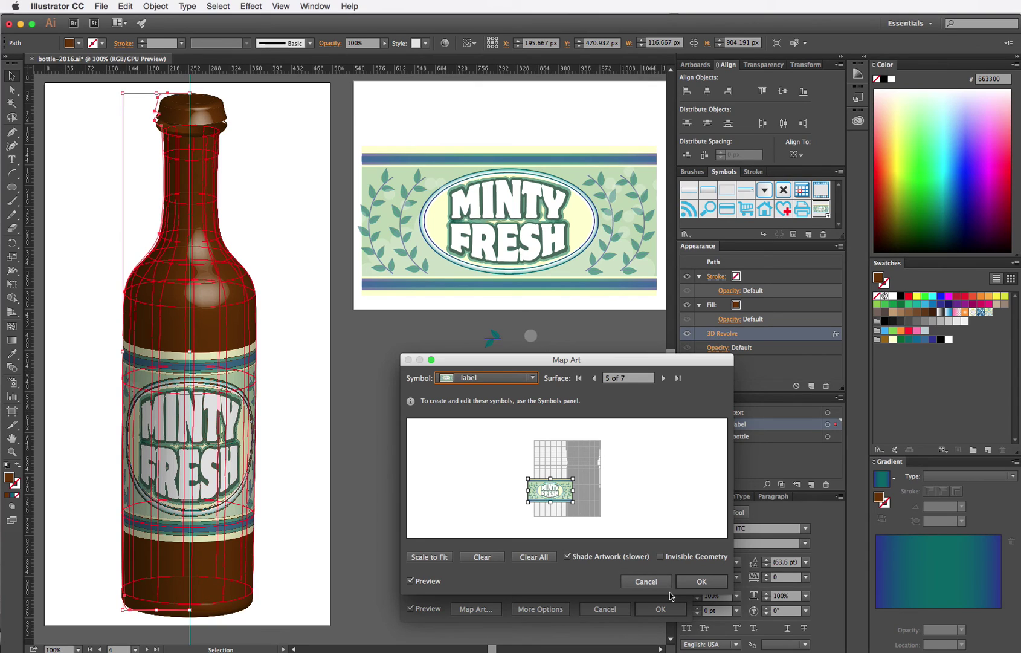
pyautogui.click(702, 582)
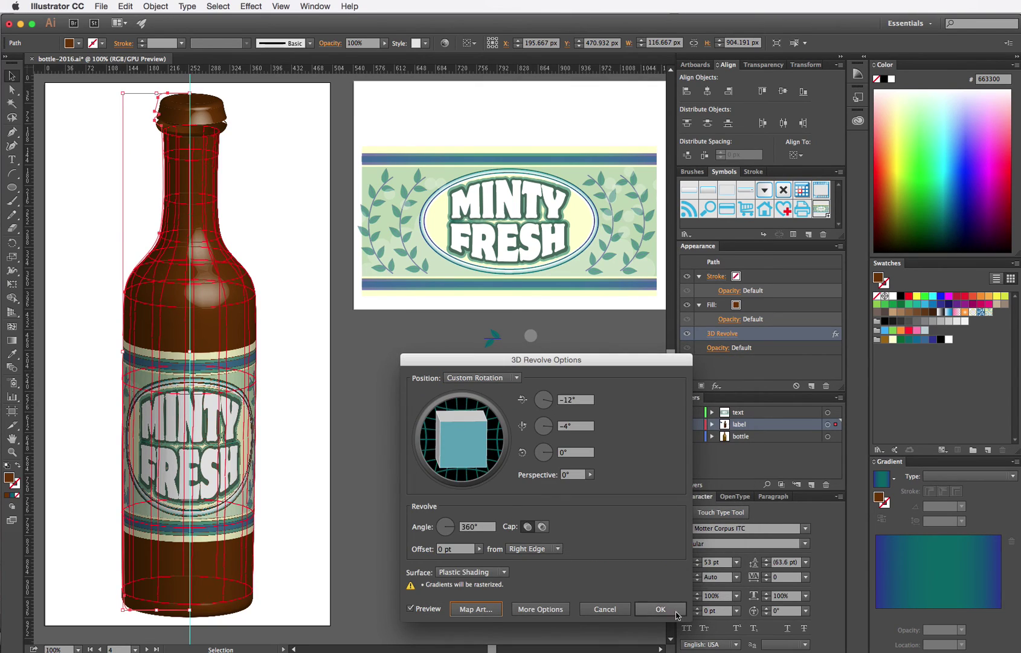
# Apply the mapped 3D Revolve effect to the bottle and deselect it
pyautogui.click(664, 609)
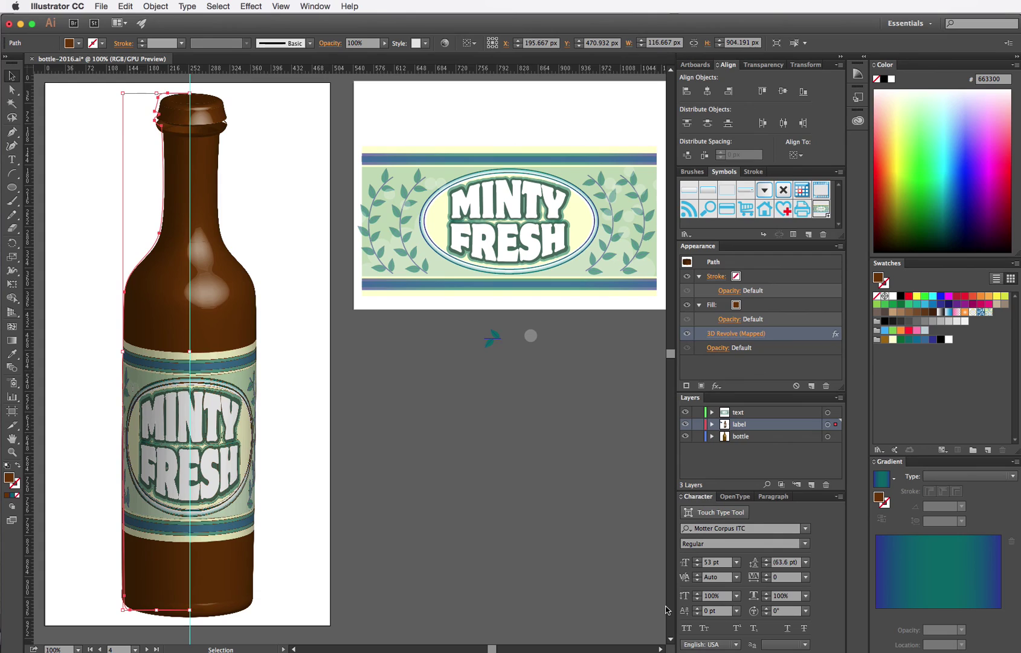
pyautogui.click(307, 523)
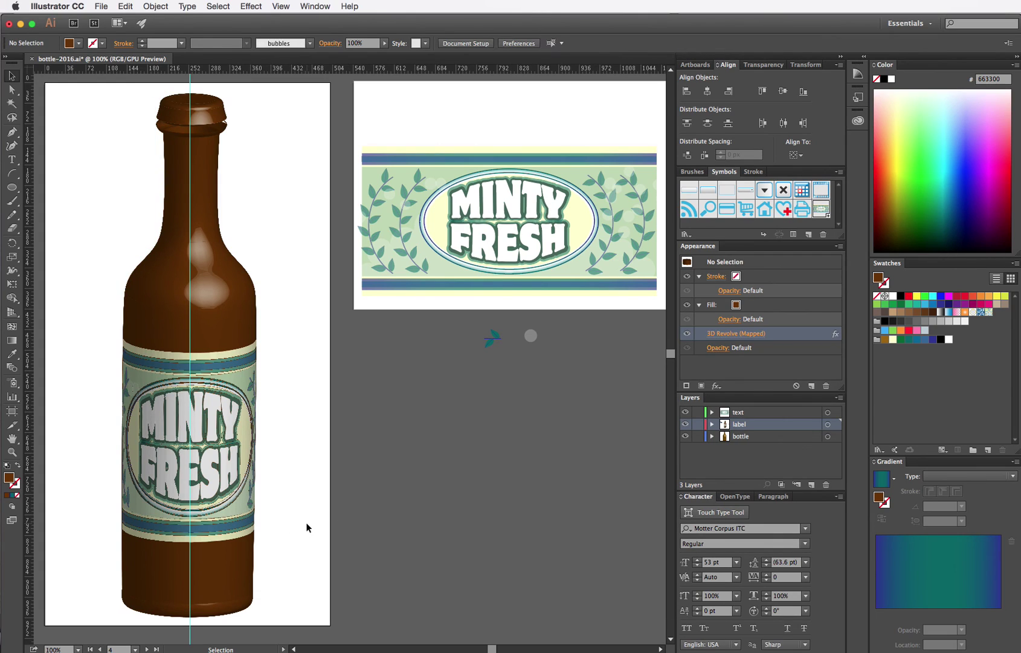